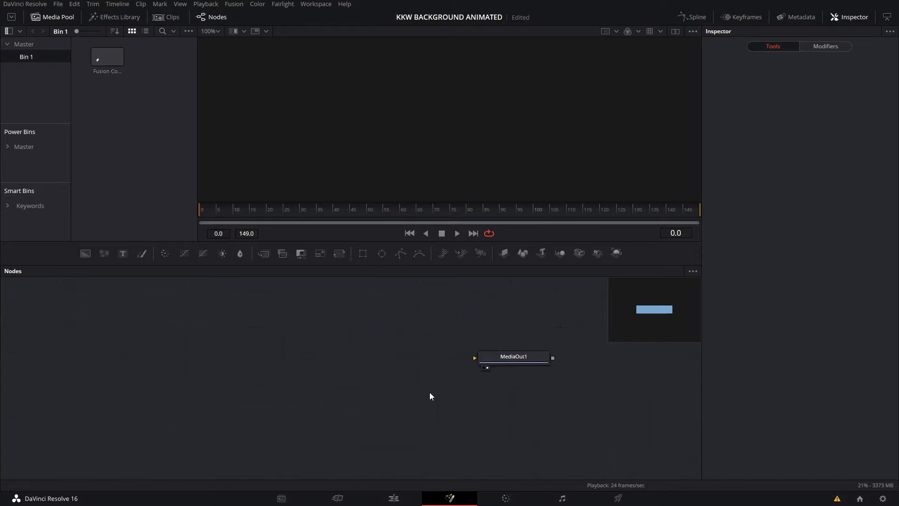
- Add a Background node connected to MediaOut1 and set its solid color to red at value 0.945
{"action": "left_click_drag", "start_coordinate": [359, 352], "coordinate": [391, 328]}
{"action": "scroll", "coordinate": [410, 397], "scroll_direction": "up", "scroll_amount": 4}
{"action": "left_click_drag", "start_coordinate": [455, 350], "coordinate": [398, 381]}
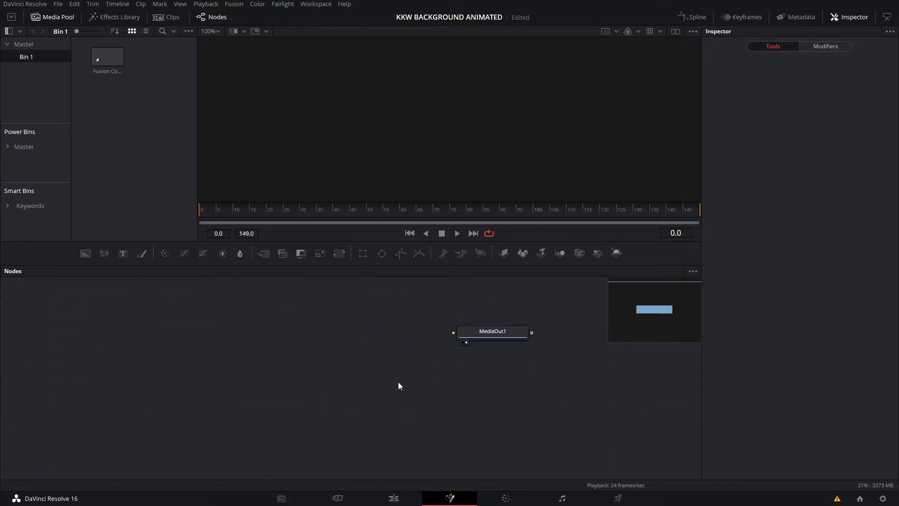
{"action": "left_click_drag", "start_coordinate": [86, 253], "coordinate": [421, 349]}
{"action": "scroll", "coordinate": [232, 335], "scroll_direction": "down", "scroll_amount": 2}
{"action": "left_click", "coordinate": [154, 356]}
{"action": "scroll", "coordinate": [442, 144], "scroll_direction": "down", "scroll_amount": 1}
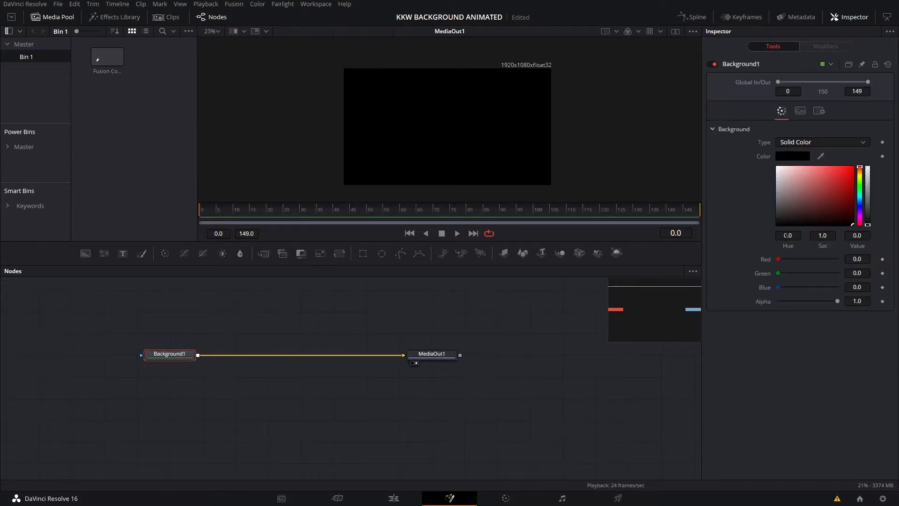
{"action": "left_click_drag", "start_coordinate": [849, 196], "coordinate": [852, 169]}
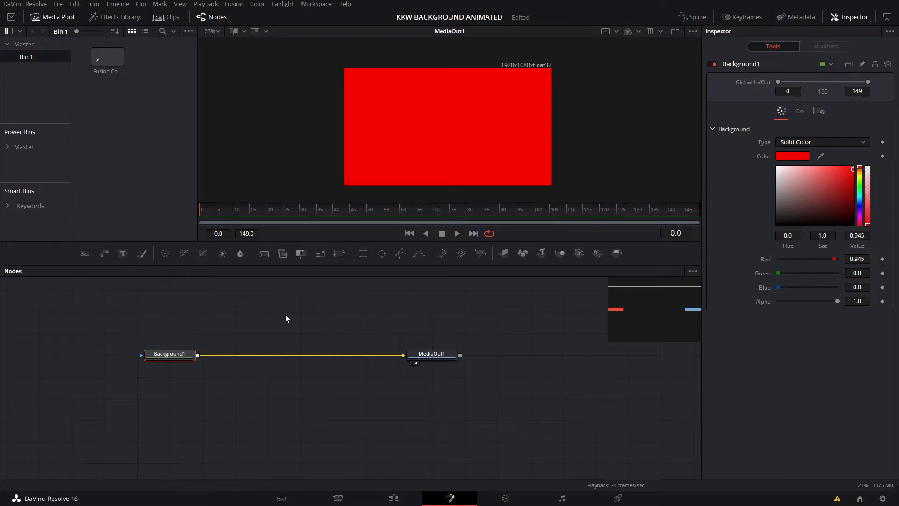
- Insert three Merge nodes in a row between Background1 and MediaOut1, spacing the nodes apart to make room
{"action": "left_click_drag", "start_coordinate": [287, 318], "coordinate": [285, 338]}
{"action": "left_click_drag", "start_coordinate": [165, 373], "coordinate": [85, 380]}
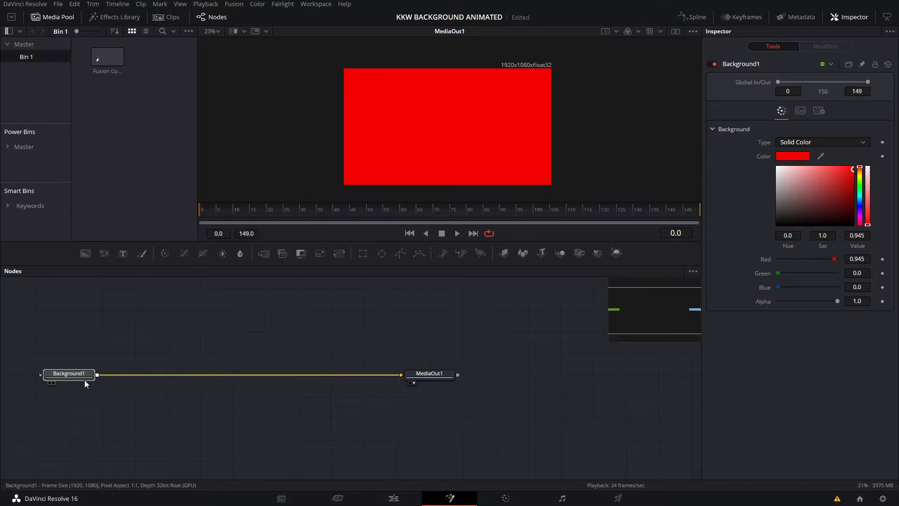
{"action": "left_click", "coordinate": [264, 254]}
{"action": "left_click_drag", "start_coordinate": [140, 374], "coordinate": [167, 374]}
{"action": "left_click", "coordinate": [237, 334]}
{"action": "left_click_drag", "start_coordinate": [419, 374], "coordinate": [484, 375]}
{"action": "left_click", "coordinate": [167, 374]}
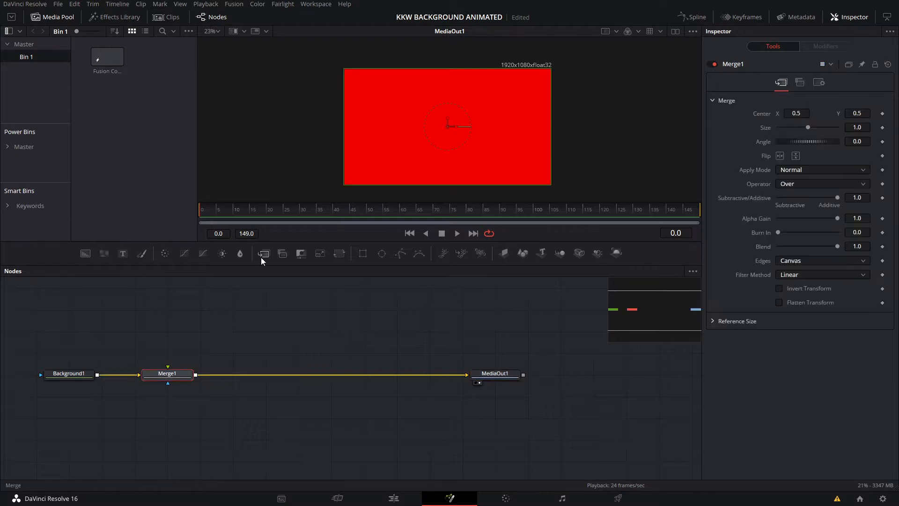
{"action": "left_click", "coordinate": [261, 257]}
{"action": "left_click", "coordinate": [265, 257]}
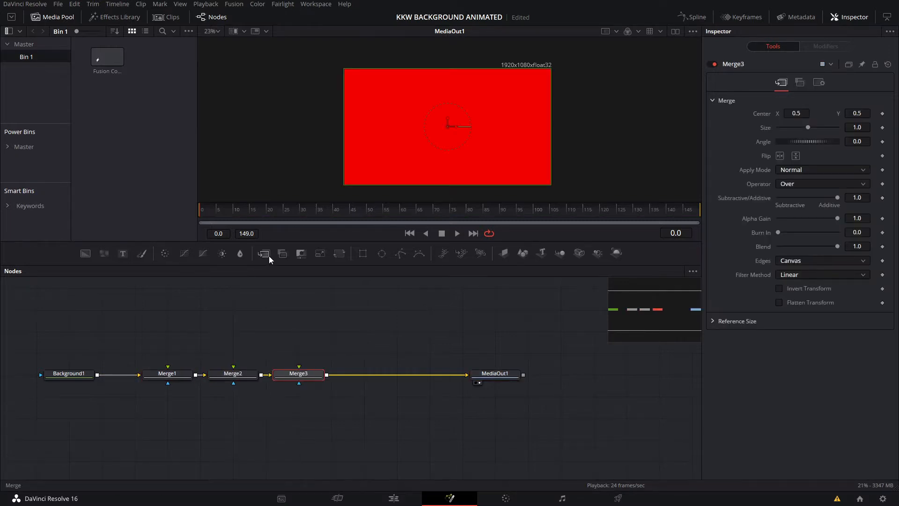
- Add a Text+ node above the merge chain with the text "KEEP CREATING AWESOME STUFF"
{"action": "left_click", "coordinate": [174, 373]}
{"action": "left_click_drag", "start_coordinate": [196, 329], "coordinate": [340, 350]}
{"action": "left_click", "coordinate": [340, 351]}
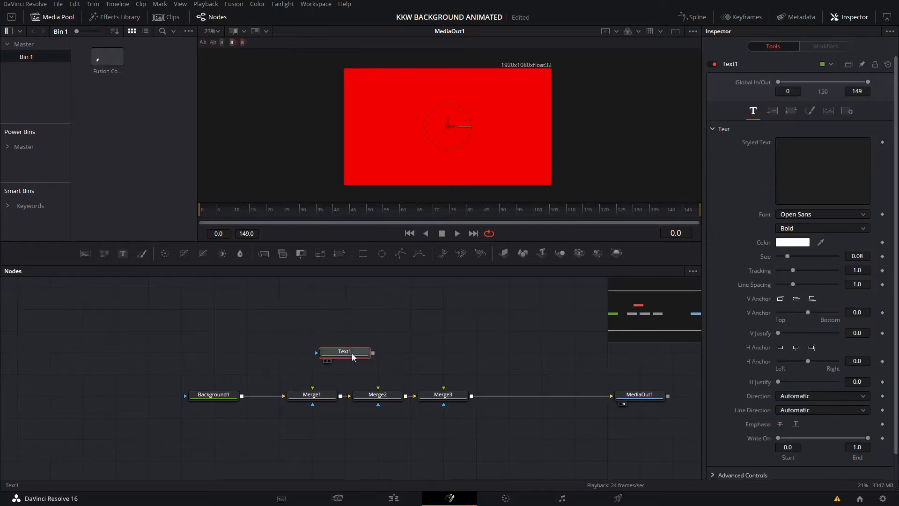
{"action": "left_click_drag", "start_coordinate": [351, 355], "coordinate": [318, 339]}
{"action": "left_click", "coordinate": [804, 164]}
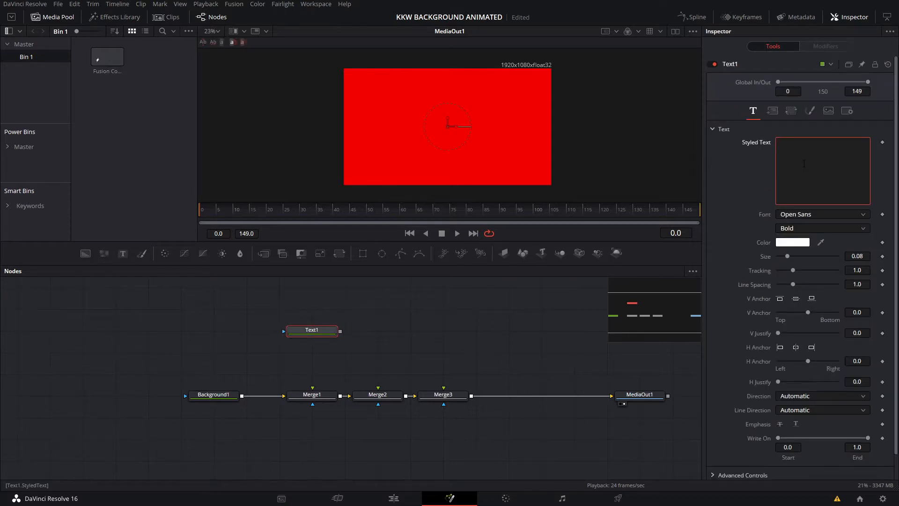
{"action": "type", "text": "KEEP CREATING AWESOME STUFF"}
- Merge the Text1 node over Background1 through a new Merge node placed ahead of Merge1
{"action": "left_click_drag", "start_coordinate": [303, 330], "coordinate": [272, 333]}
{"action": "left_click", "coordinate": [223, 358]}
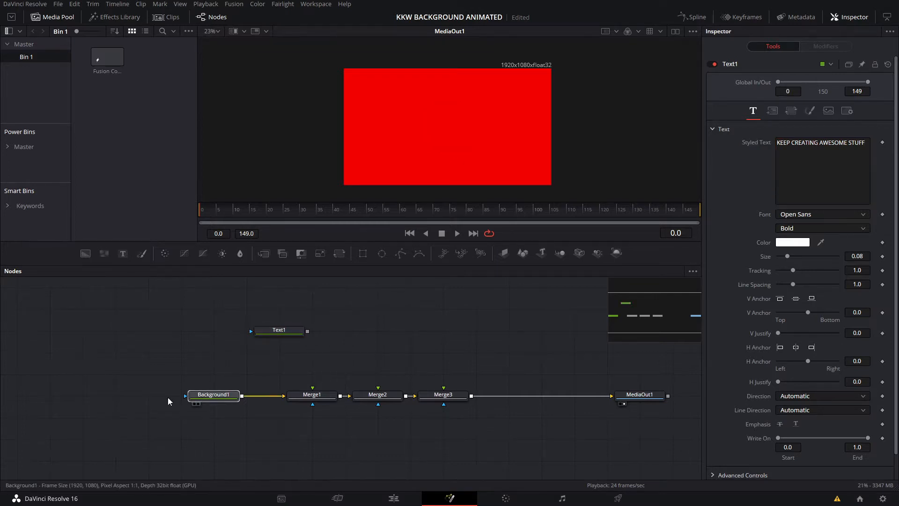
{"action": "left_click_drag", "start_coordinate": [202, 397], "coordinate": [140, 396]}
{"action": "left_click_drag", "start_coordinate": [294, 335], "coordinate": [176, 396]}
- Break Text1's phrase into one word per line, reduce its size to 0.0433 and move it to the frame's upper-left corner
{"action": "left_click", "coordinate": [213, 331]}
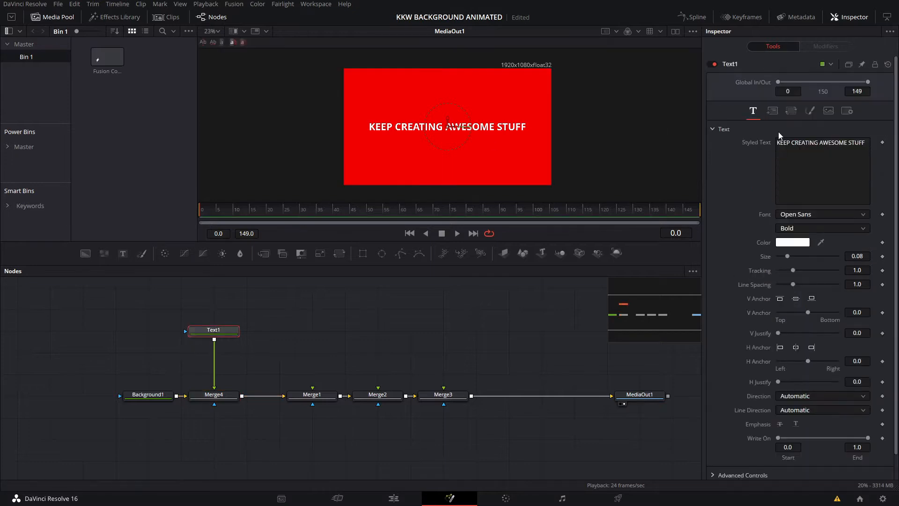
{"action": "key", "text": "BackSpace"}
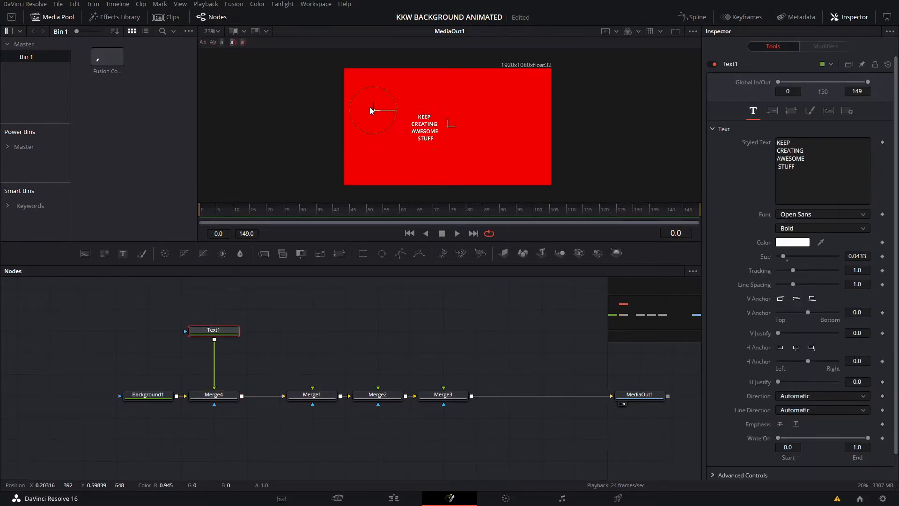
{"action": "left_click_drag", "start_coordinate": [372, 110], "coordinate": [358, 89]}
- Add a second Text+ node reading "KEEP" and connect it to the foreground input of Merge1
{"action": "left_click", "coordinate": [308, 360]}
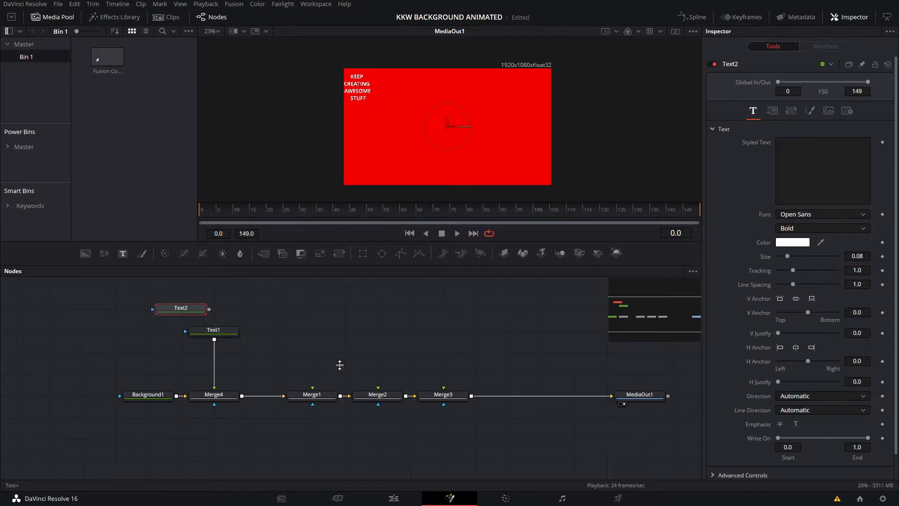
{"action": "left_click_drag", "start_coordinate": [191, 313], "coordinate": [313, 388]}
{"action": "left_click", "coordinate": [819, 196]}
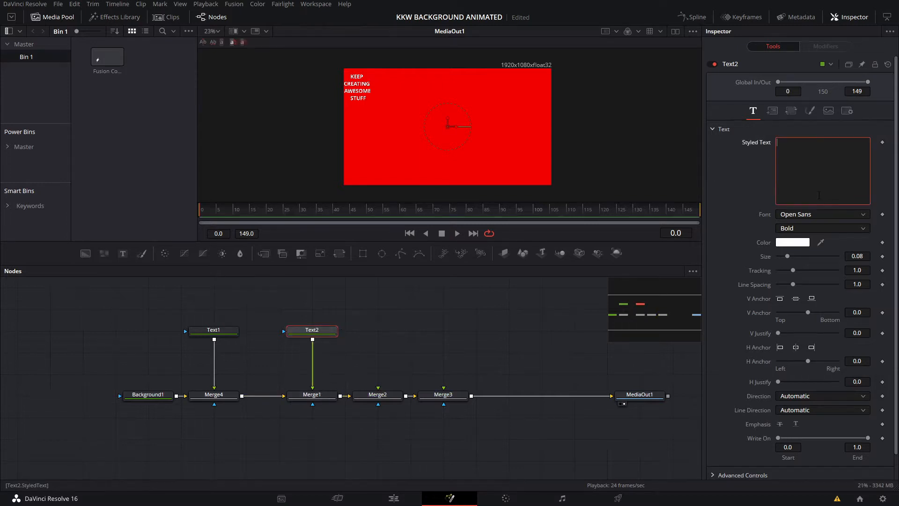
{"action": "type", "text": "KEEP"}
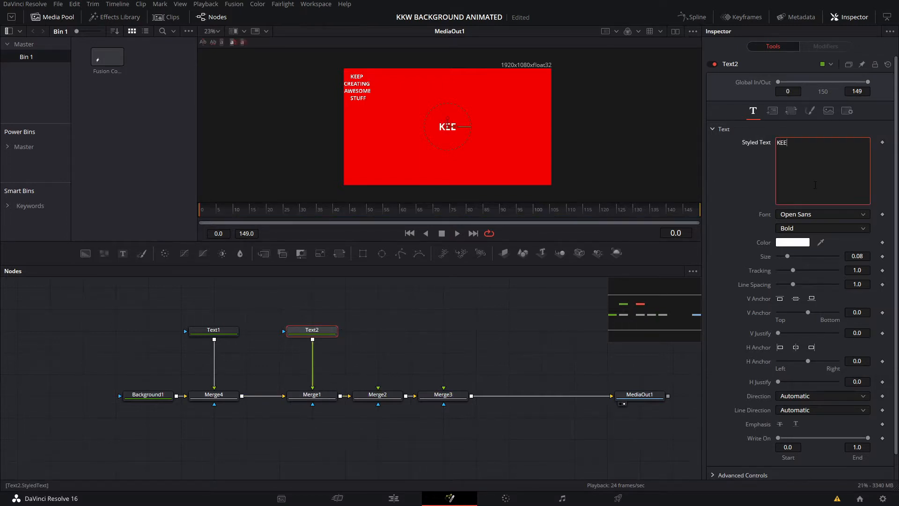
- Set the large KEEP text to the NEXT ART font at size 0.2402
{"action": "left_click", "coordinate": [813, 210]}
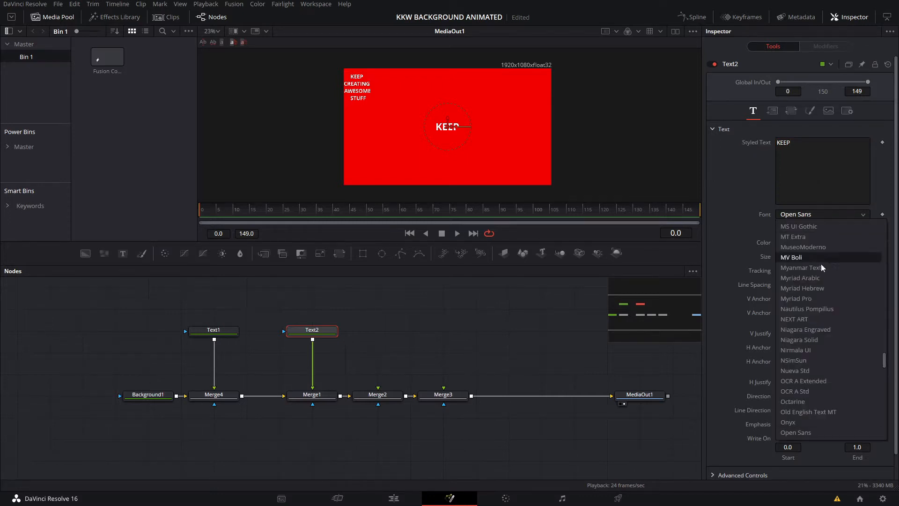
{"action": "left_click", "coordinate": [810, 320]}
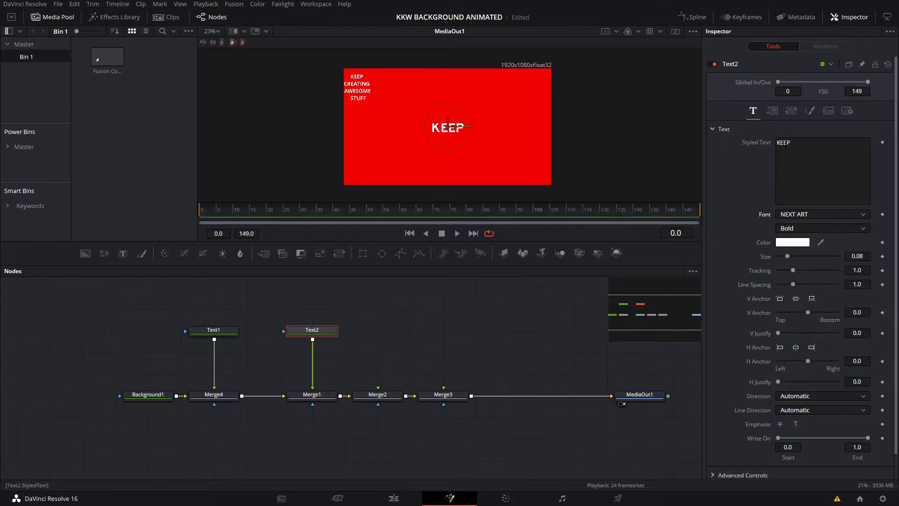
{"action": "left_click_drag", "start_coordinate": [790, 255], "coordinate": [806, 257]}
- Keyframe Text2's Center to slide from off-frame left at frame 5 to X 0.5 at frame 15, and play the animation
{"action": "left_click", "coordinate": [249, 215]}
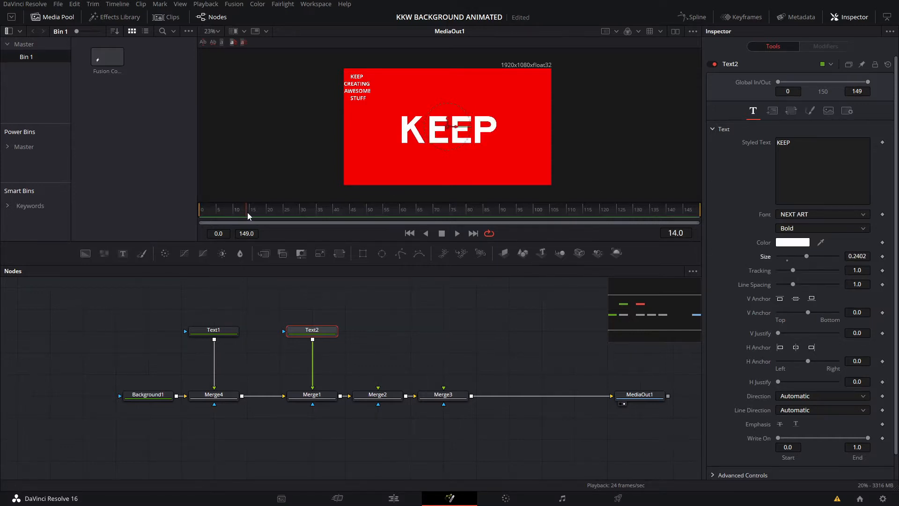
{"action": "left_click_drag", "start_coordinate": [240, 216], "coordinate": [220, 211]}
{"action": "left_click", "coordinate": [772, 111]}
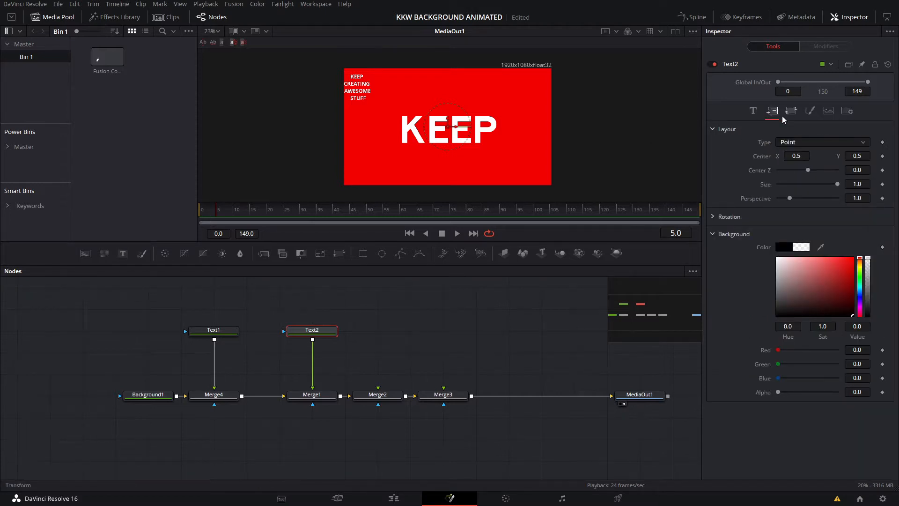
{"action": "left_click", "coordinate": [881, 158]}
{"action": "left_click", "coordinate": [251, 219]}
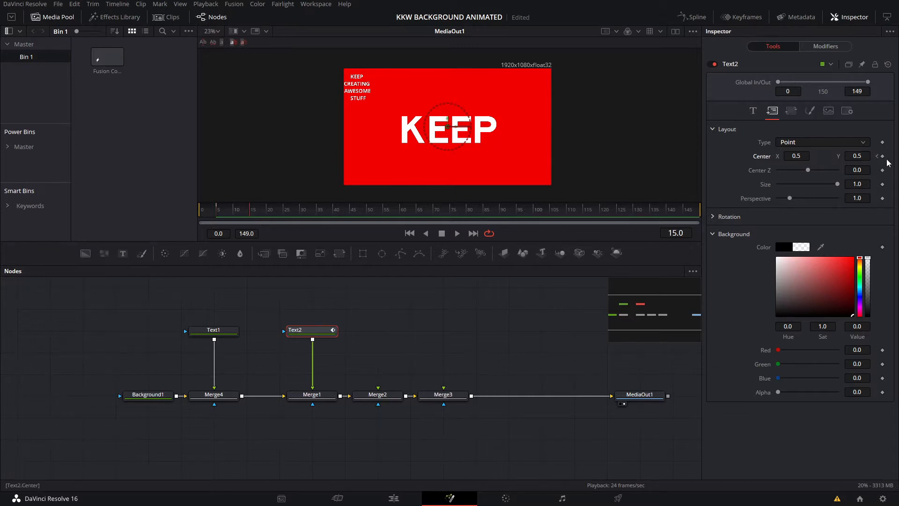
{"action": "left_click", "coordinate": [878, 156]}
{"action": "left_click", "coordinate": [824, 156]}
{"action": "key", "text": "space"}
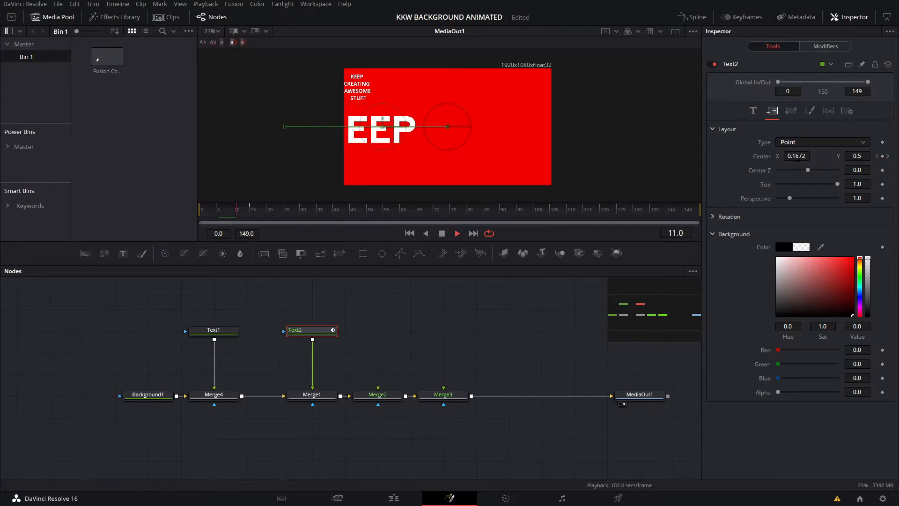
{"action": "key", "text": "space"}
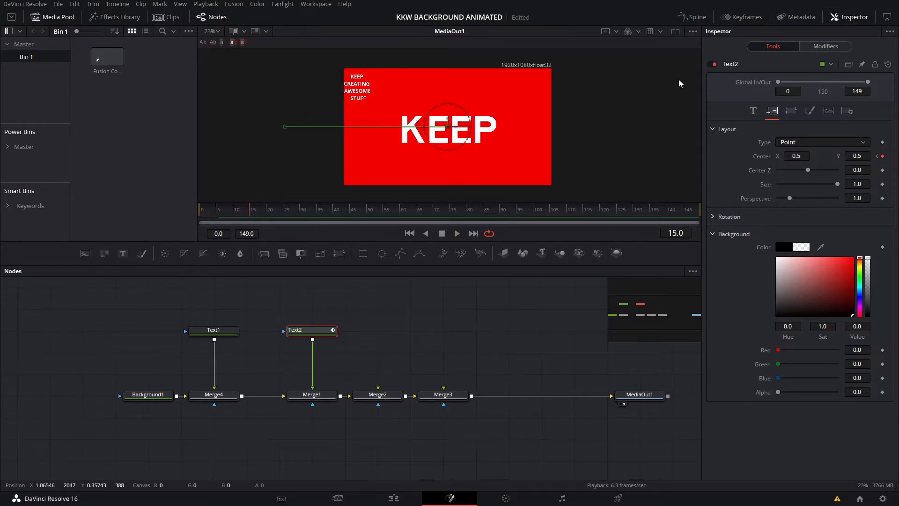
- Smooth Text2's displacement keyframes in the spline editor, with Ease In 33.0 and Ease Out 62.3
{"action": "left_click", "coordinate": [692, 17]}
{"action": "left_click", "coordinate": [398, 302]}
{"action": "left_click_drag", "start_coordinate": [535, 380], "coordinate": [588, 373]}
{"action": "key", "text": "ctrl+a"}
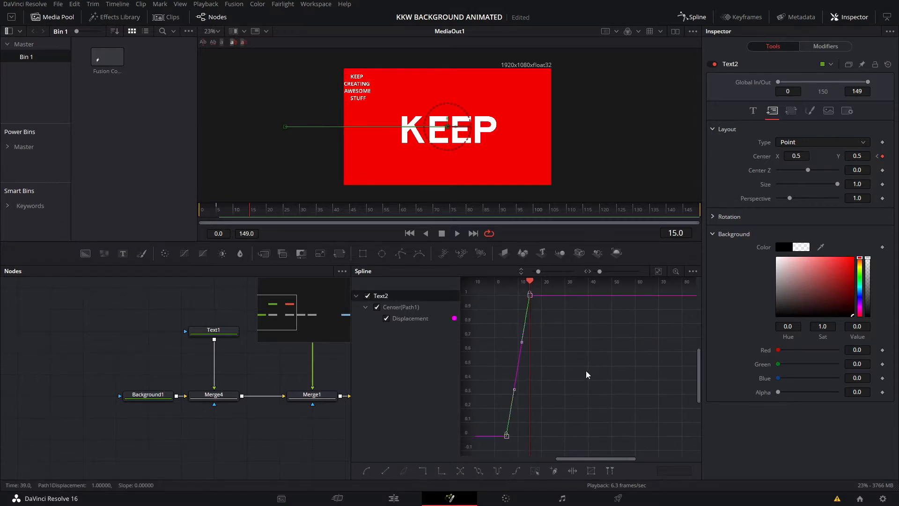
{"action": "key", "text": "shift+s"}
{"action": "key", "text": "t"}
{"action": "left_click_drag", "start_coordinate": [638, 281], "coordinate": [688, 281]}
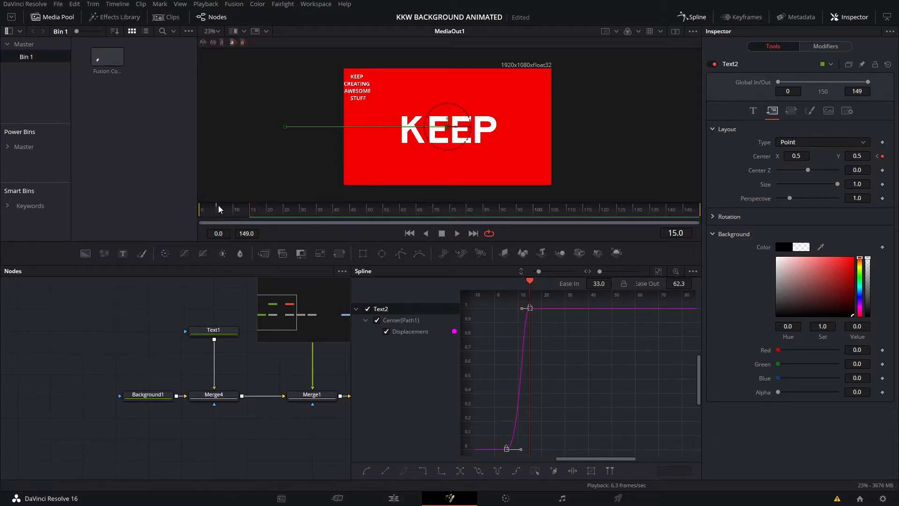
- Play the eased KEEP animation from frame 5 and close the spline editor
{"action": "left_click", "coordinate": [218, 211]}
{"action": "key", "text": "space"}
{"action": "key", "text": "space"}
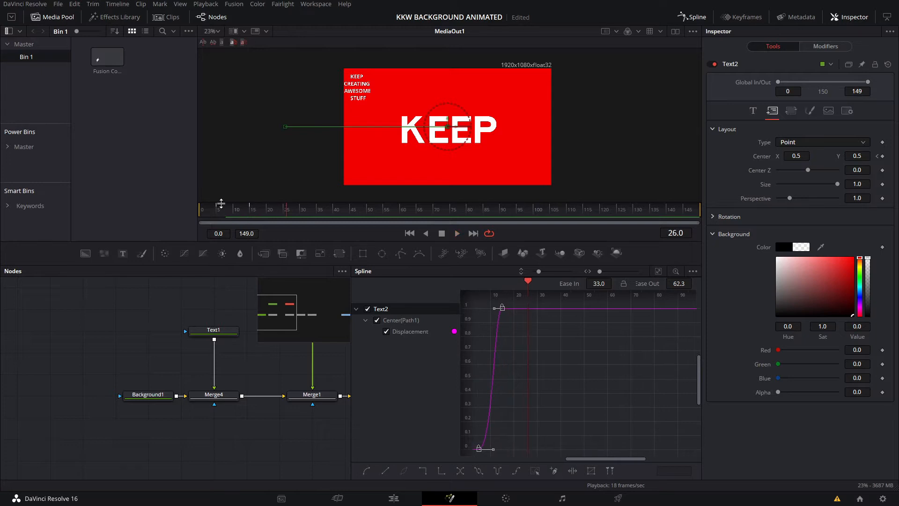
{"action": "left_click", "coordinate": [754, 111]}
{"action": "left_click", "coordinate": [773, 111]}
{"action": "right_click", "coordinate": [384, 240]}
{"action": "left_click", "coordinate": [390, 244]}
{"action": "left_click", "coordinate": [697, 18]}
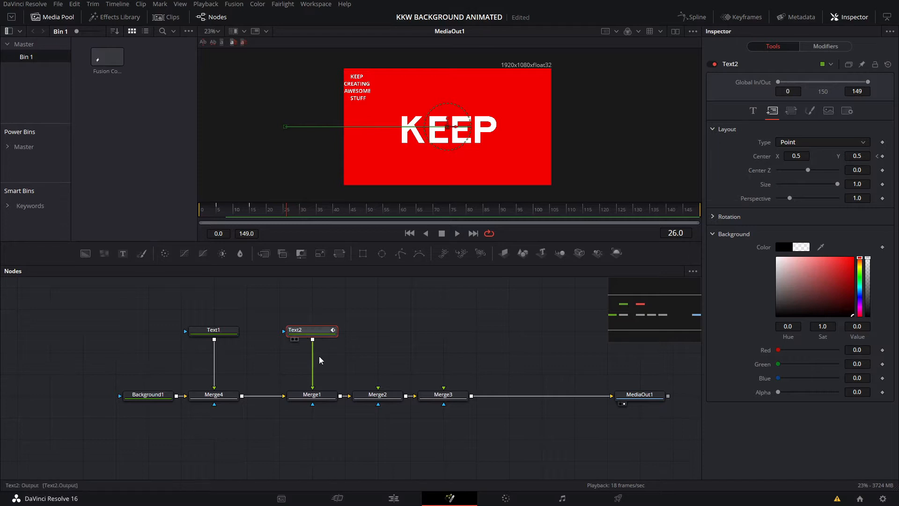
- Add a third Text+ node reading "CREATING" and connect it to the foreground input of Merge2
{"action": "left_click", "coordinate": [374, 349]}
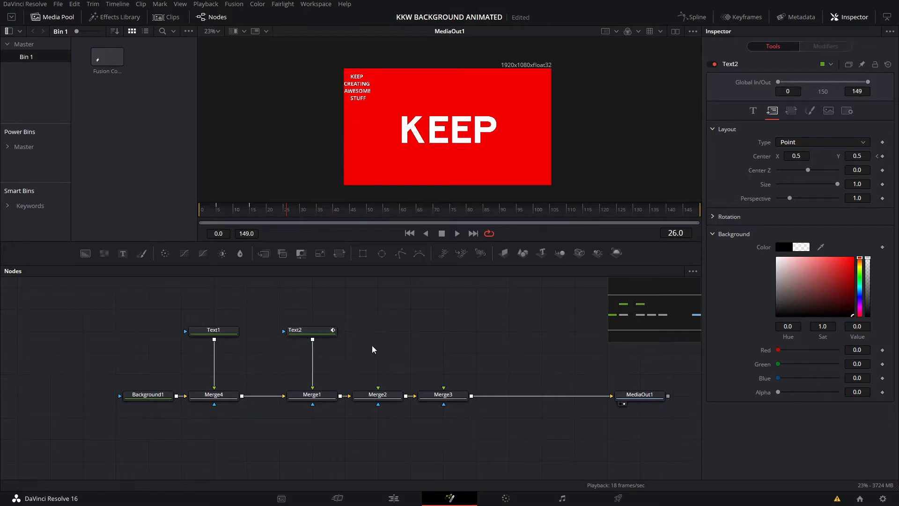
{"action": "left_click_drag", "start_coordinate": [377, 351], "coordinate": [378, 393]}
{"action": "left_click", "coordinate": [848, 171]}
{"action": "type", "text": "cREATING"}
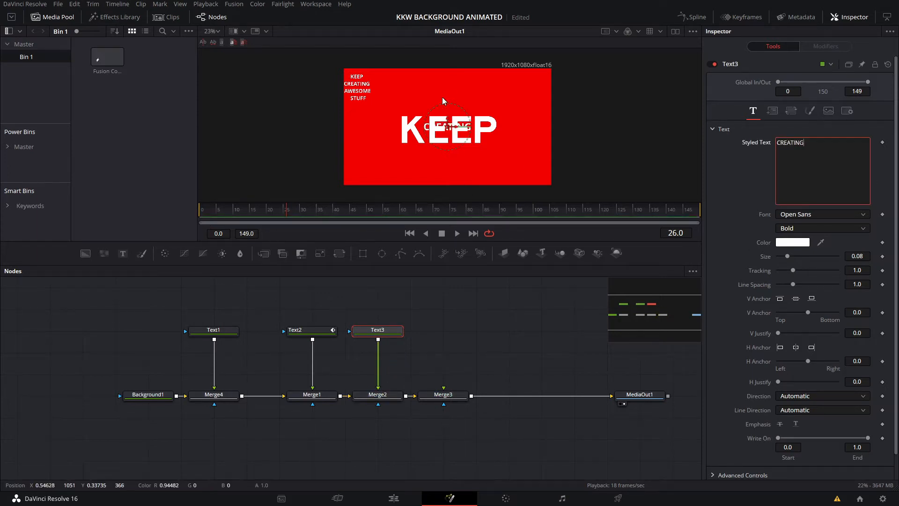
- Try the CREATING text in the Marlett font at size 0.1575
{"action": "left_click", "coordinate": [796, 256]}
{"action": "left_click", "coordinate": [806, 214]}
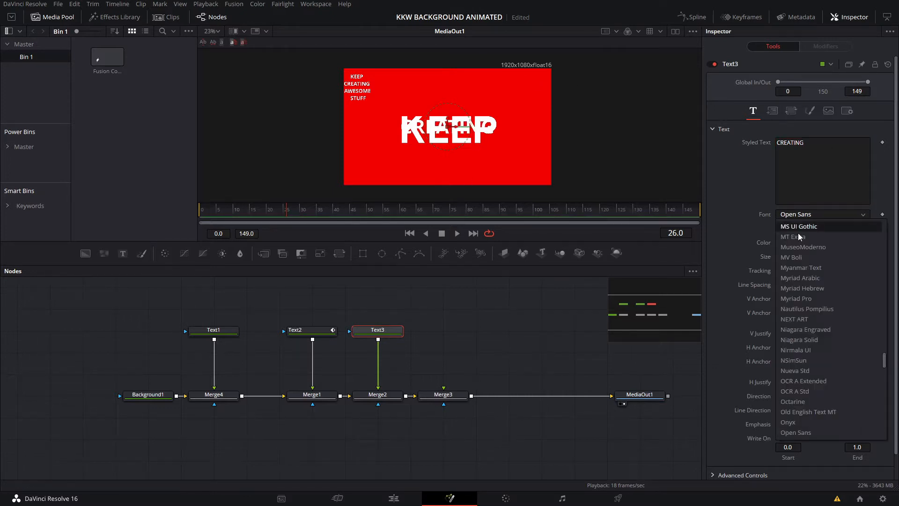
{"action": "scroll", "coordinate": [803, 274], "scroll_direction": "down", "scroll_amount": 5}
{"action": "left_click", "coordinate": [802, 265]}
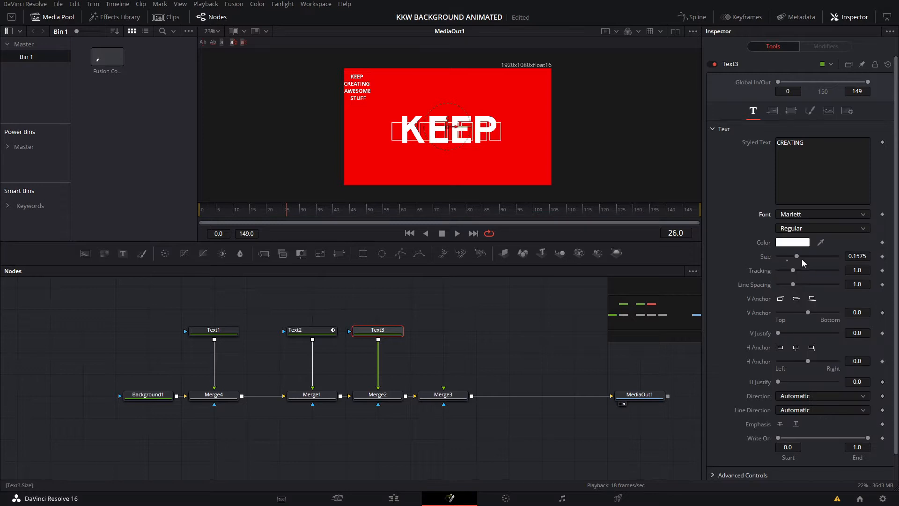
- Set the CREATING text to the Exo 2.0 font in Black style at size 0.2323
{"action": "left_click", "coordinate": [806, 215]}
{"action": "scroll", "coordinate": [806, 239], "scroll_direction": "up", "scroll_amount": 10}
{"action": "left_click", "coordinate": [805, 242]}
{"action": "key", "text": "Down"}
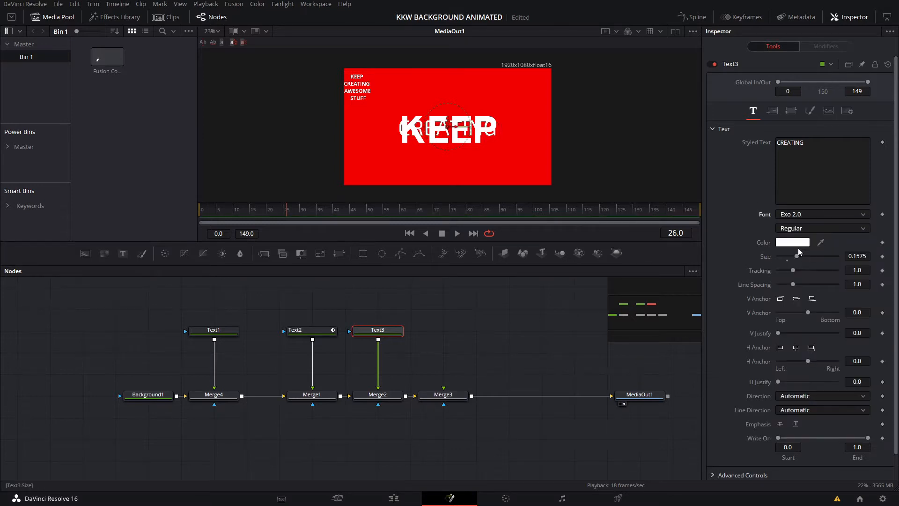
{"action": "left_click", "coordinate": [796, 228]}
{"action": "left_click", "coordinate": [797, 302]}
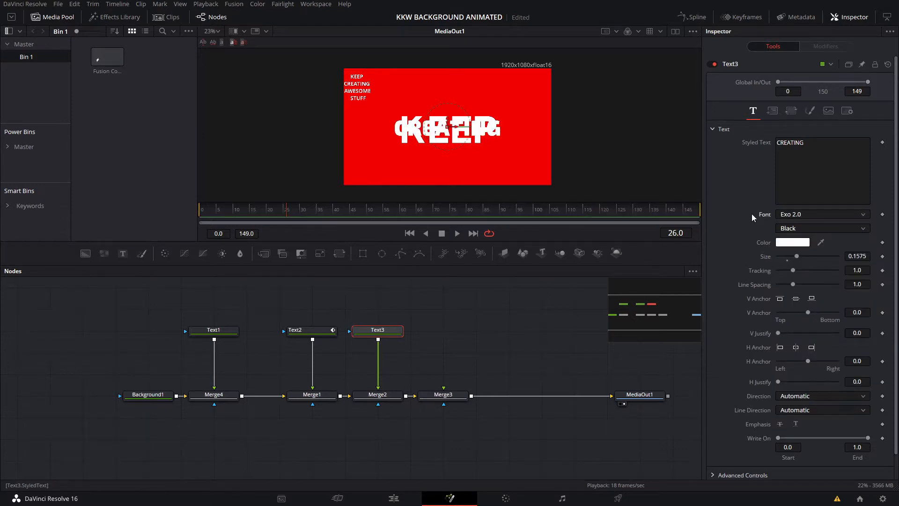
{"action": "mouse_move", "coordinate": [798, 262]}
{"action": "left_mouse_down"}
{"action": "mouse_move", "coordinate": [807, 262]}
{"action": "mouse_move", "coordinate": [800, 263]}
{"action": "left_mouse_up"}
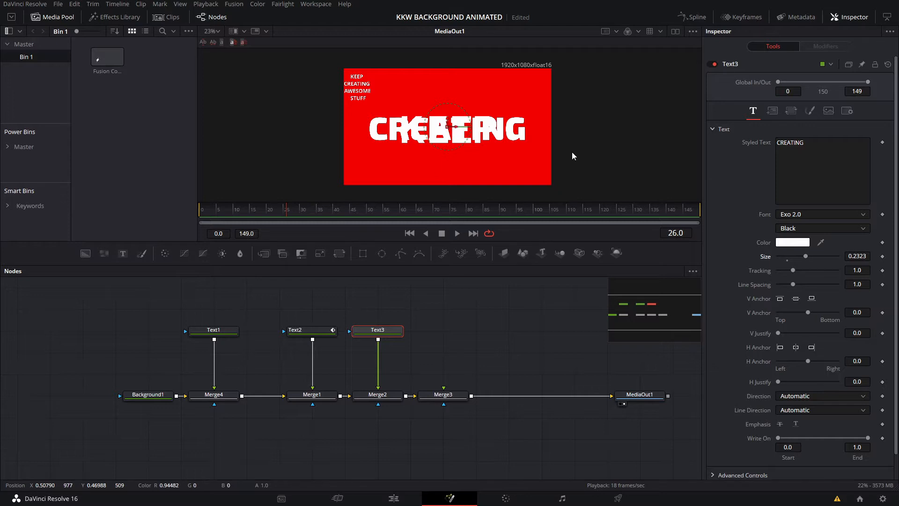
- Set a Center keyframe on the CREATING text node at frame 17
{"action": "left_click", "coordinate": [304, 332]}
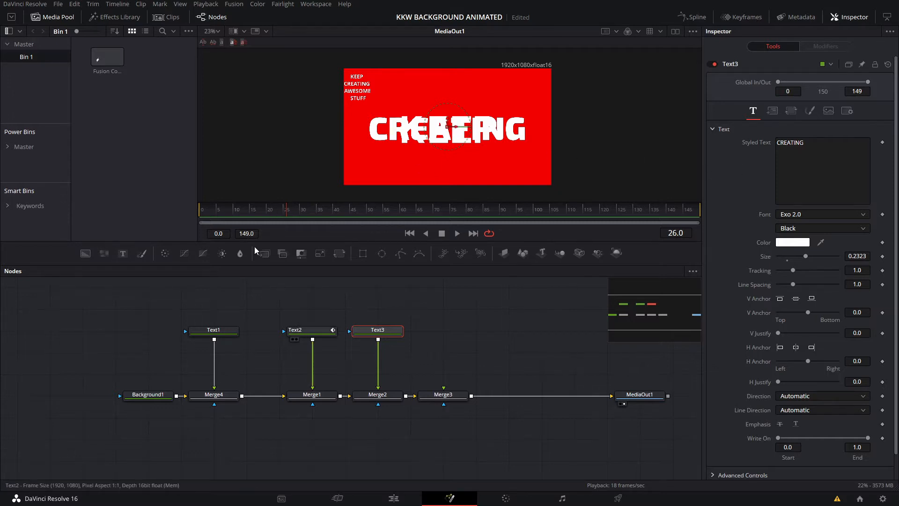
{"action": "left_click", "coordinate": [253, 214]}
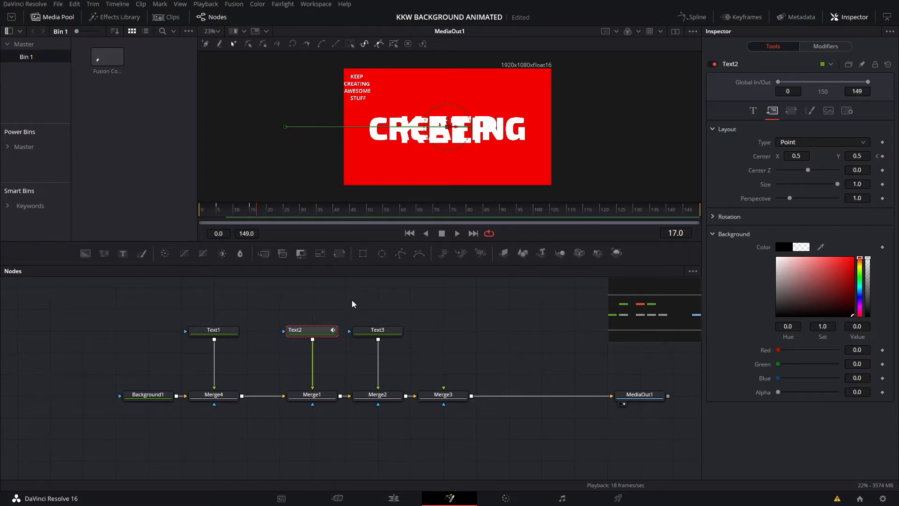
{"action": "left_click", "coordinate": [377, 330]}
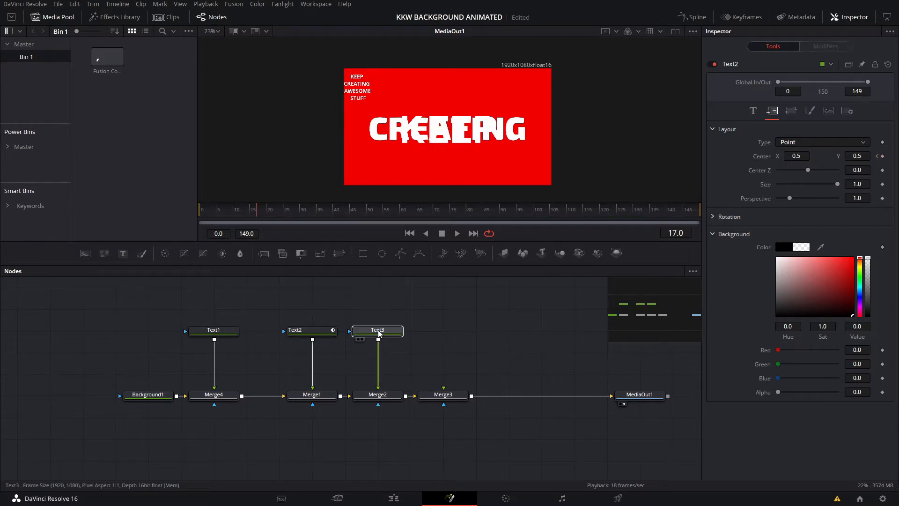
{"action": "left_click", "coordinate": [771, 112]}
{"action": "left_click", "coordinate": [883, 156]}
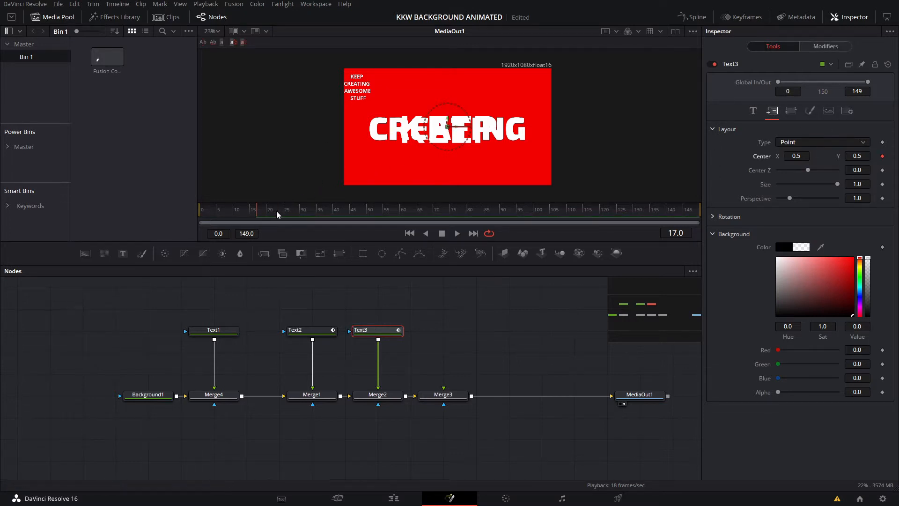
- Keyframe the CREATING text's Center at frame 26, and move the text below the red frame at the frame 17 keyframe
{"action": "left_click_drag", "start_coordinate": [265, 215], "coordinate": [285, 220]}
{"action": "left_click", "coordinate": [882, 157]}
{"action": "left_click", "coordinate": [878, 157]}
{"action": "left_click_drag", "start_coordinate": [452, 134], "coordinate": [456, 168]}
{"action": "left_click_drag", "start_coordinate": [262, 212], "coordinate": [278, 216]}
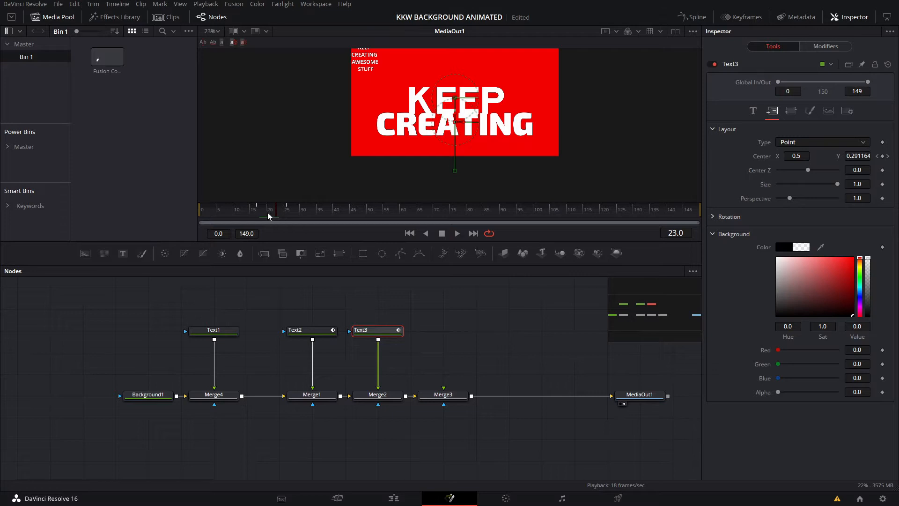
- Find the frame where CREATING reaches KEEP, and keyframe the KEEP text's Center and layout Size at frame 22
{"action": "left_click", "coordinate": [313, 330]}
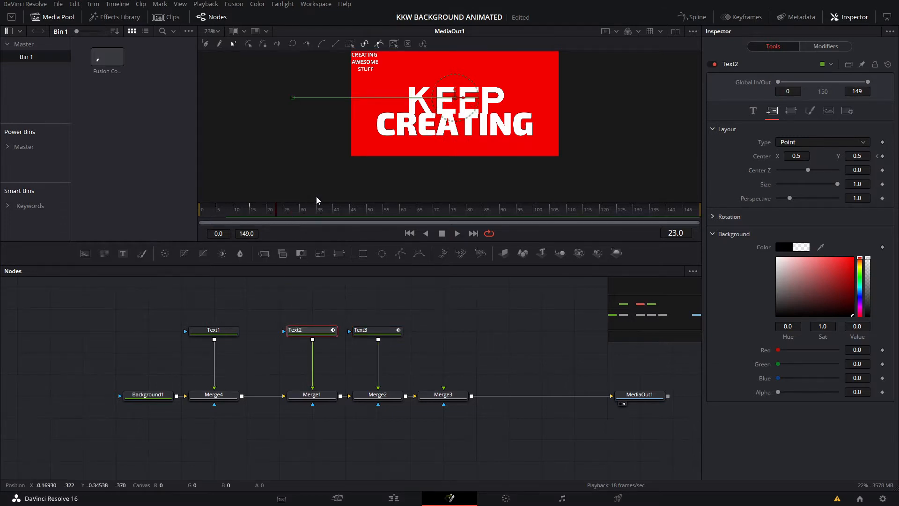
{"action": "key", "text": "Left"}
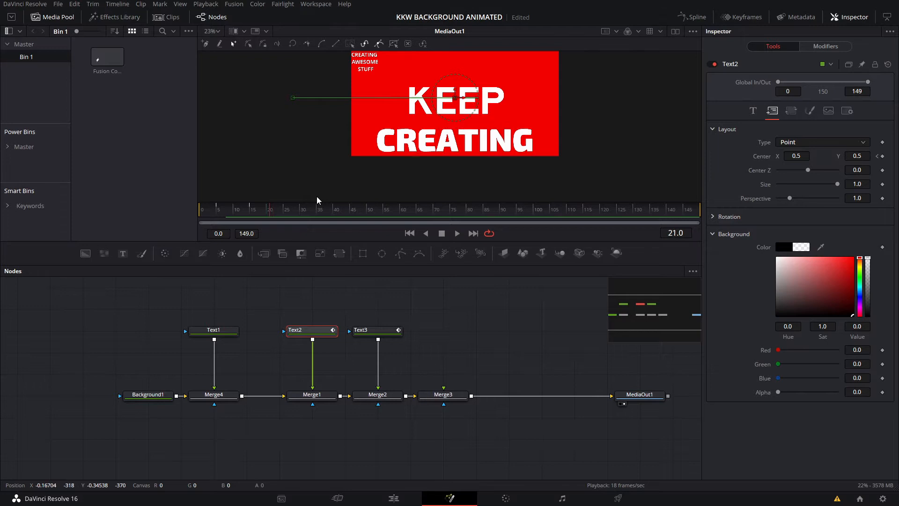
{"action": "key", "text": "Right"}
{"action": "key", "text": "Right"}
{"action": "key", "text": "Left"}
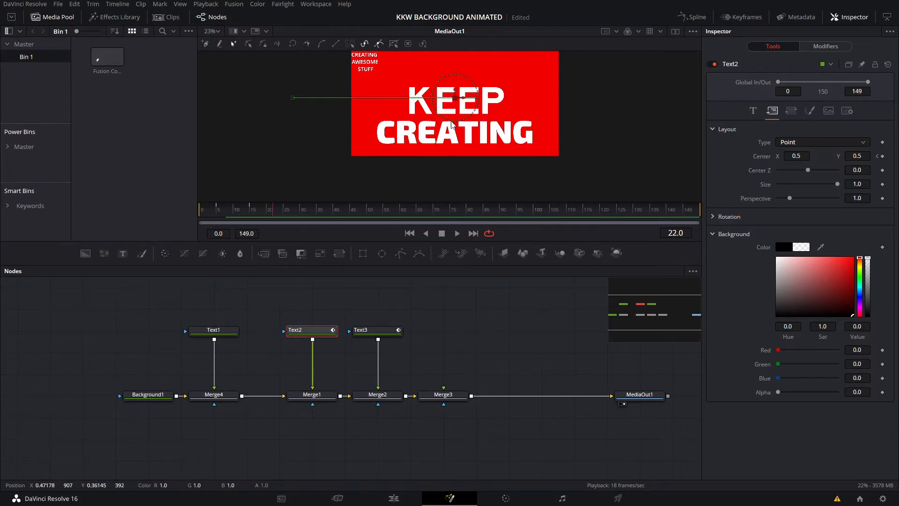
{"action": "left_click", "coordinate": [884, 158]}
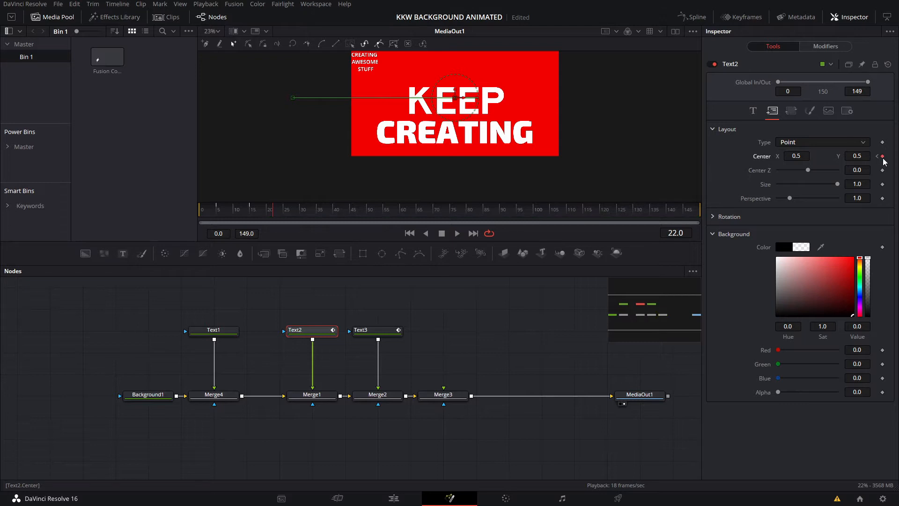
{"action": "left_click", "coordinate": [883, 185]}
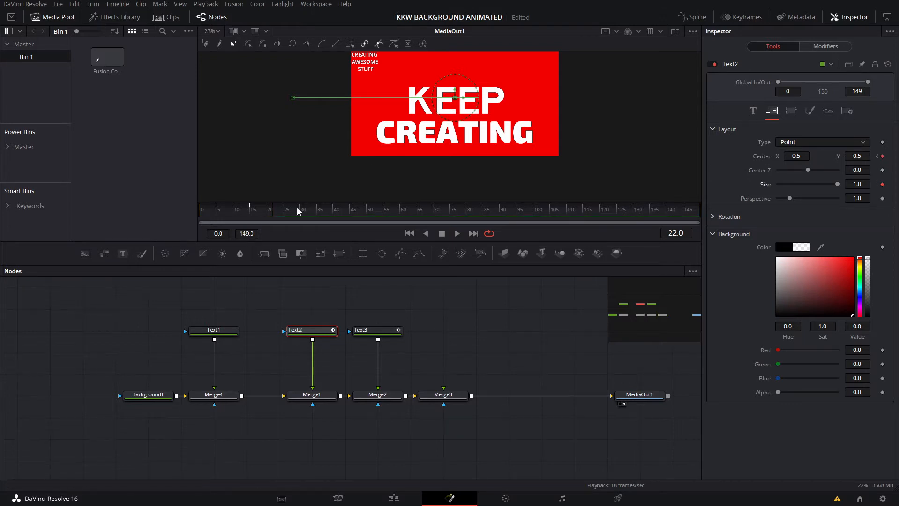
- At frame 26, set the KEEP text's layout Size to 0.654 and its Center Y to 0.67
{"action": "left_click", "coordinate": [376, 331]}
{"action": "key", "text": "Right"}
{"action": "key", "text": "Right"}
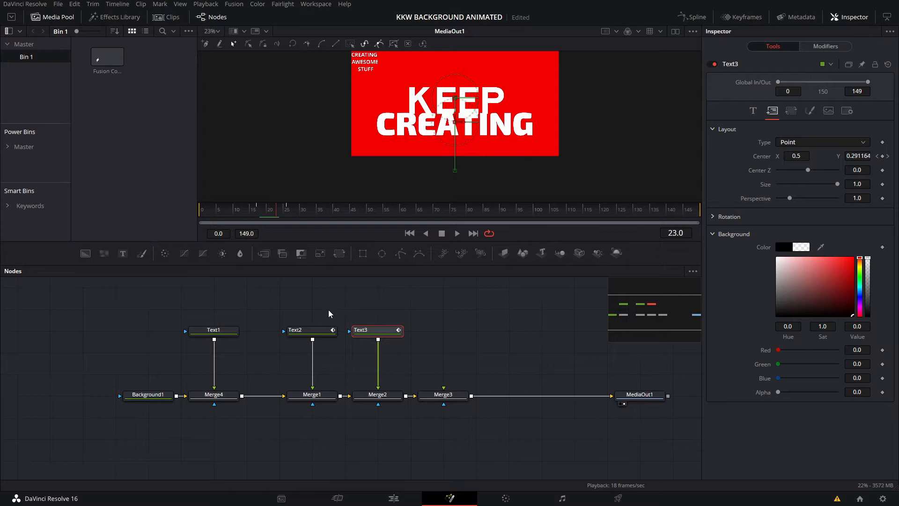
{"action": "key", "text": "Right"}
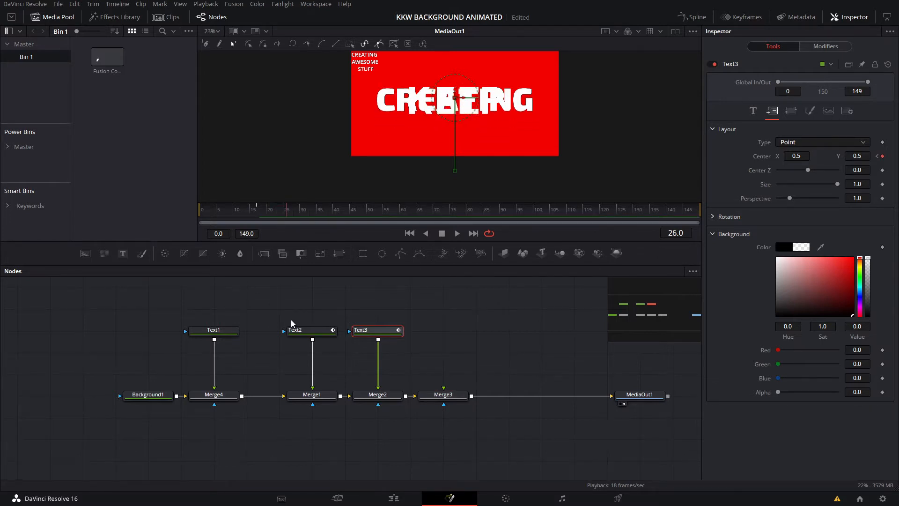
{"action": "left_click", "coordinate": [301, 330]}
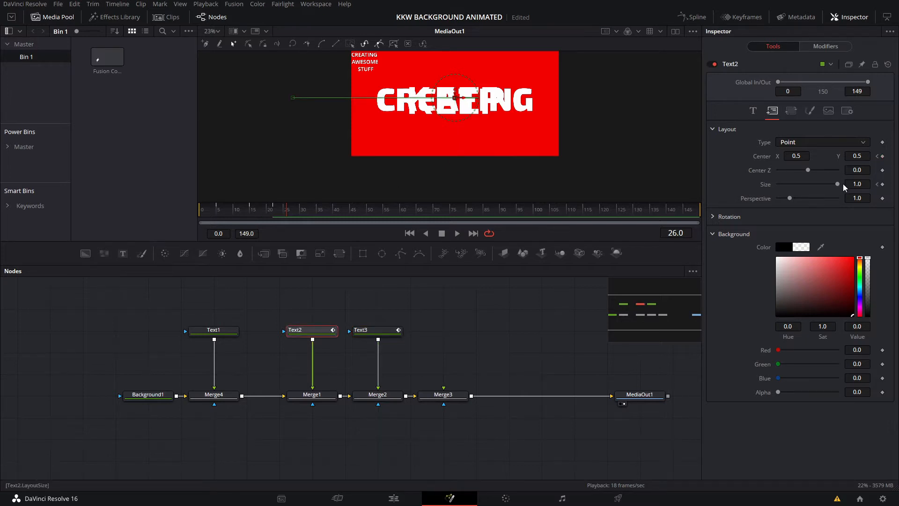
{"action": "left_click_drag", "start_coordinate": [839, 187], "coordinate": [820, 195]}
{"action": "left_click_drag", "start_coordinate": [839, 160], "coordinate": [864, 160]}
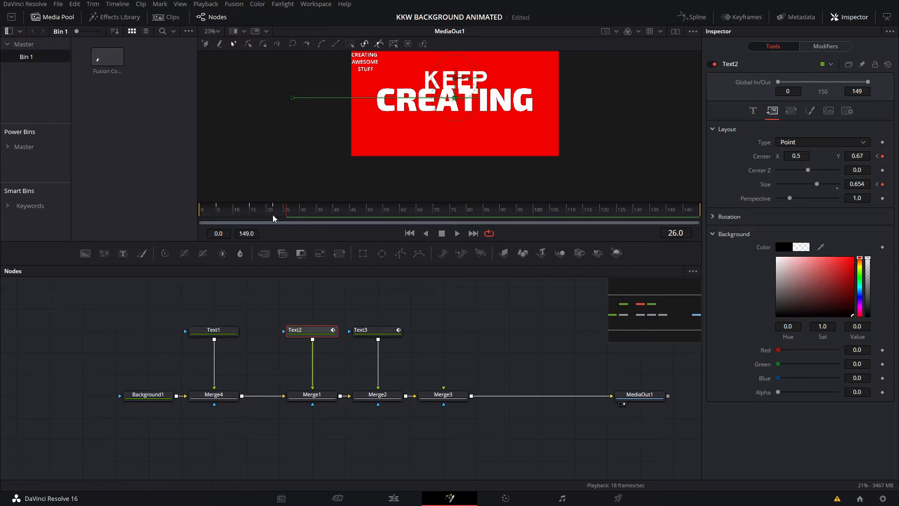
- Play back the KEEP and CREATING animation and return to frame 26
{"action": "left_click", "coordinate": [216, 224]}
{"action": "key", "text": "space"}
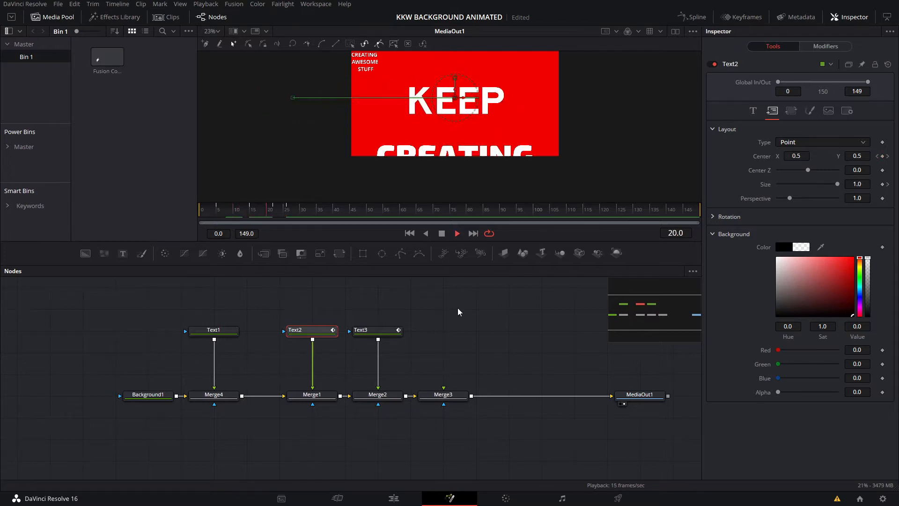
{"action": "left_click", "coordinate": [286, 208]}
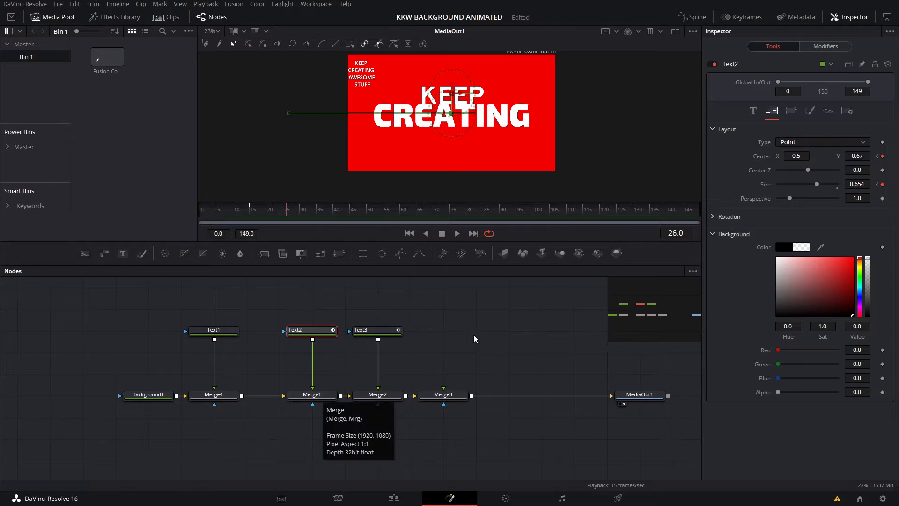
- Move the Text2 and Text3 nodes higher above the merge row and detach Text3 from Merge2
{"action": "left_click", "coordinate": [321, 397]}
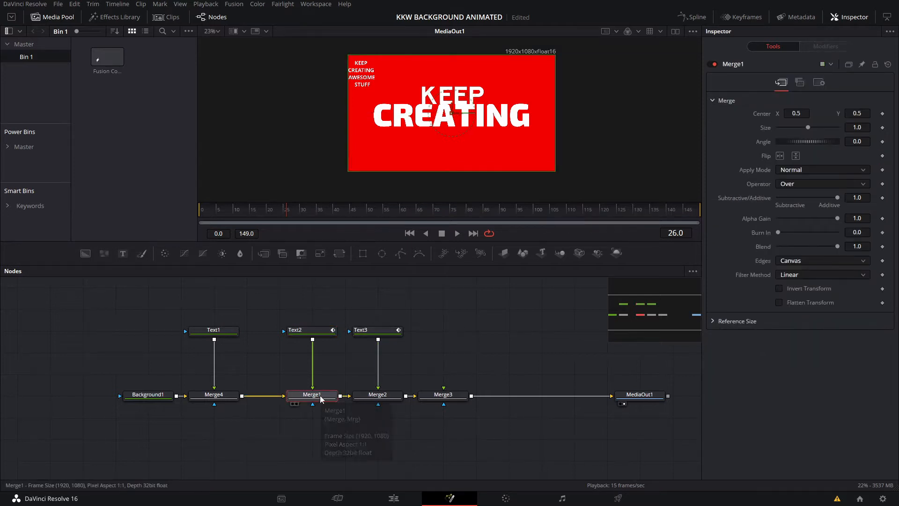
{"action": "left_click_drag", "start_coordinate": [312, 330], "coordinate": [311, 300]}
{"action": "left_click", "coordinate": [365, 343]}
{"action": "left_click_drag", "start_coordinate": [365, 344], "coordinate": [366, 322]}
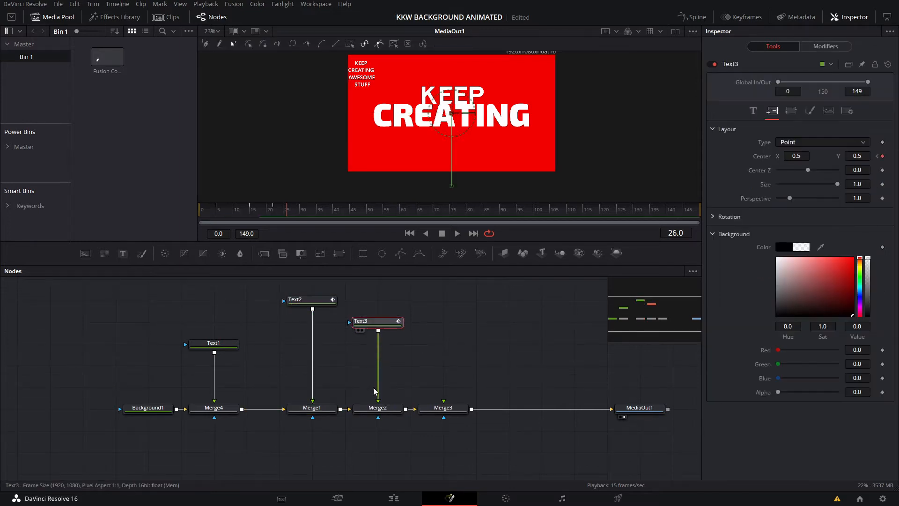
{"action": "mouse_move", "coordinate": [378, 388]}
{"action": "left_mouse_down"}
{"action": "mouse_move", "coordinate": [312, 315]}
{"action": "mouse_move", "coordinate": [378, 401]}
{"action": "left_mouse_up"}
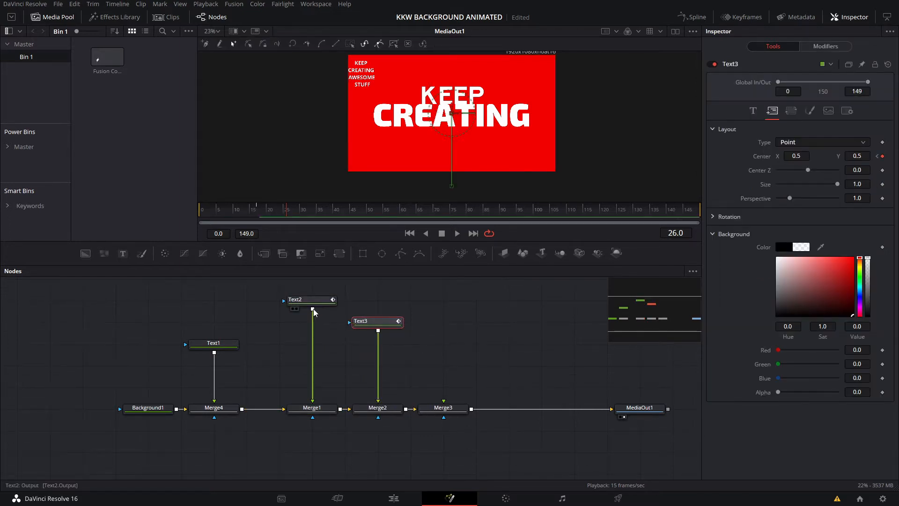
{"action": "left_click_drag", "start_coordinate": [363, 322], "coordinate": [363, 300]}
- Merge Text3 over Text2 with a new merge node placed between Text2 and Merge1
{"action": "left_click_drag", "start_coordinate": [375, 390], "coordinate": [314, 310]}
{"action": "left_click", "coordinate": [311, 301]}
{"action": "left_click_drag", "start_coordinate": [443, 299], "coordinate": [312, 343]}
{"action": "left_click_drag", "start_coordinate": [226, 206], "coordinate": [293, 216]}
{"action": "left_click", "coordinate": [370, 299]}
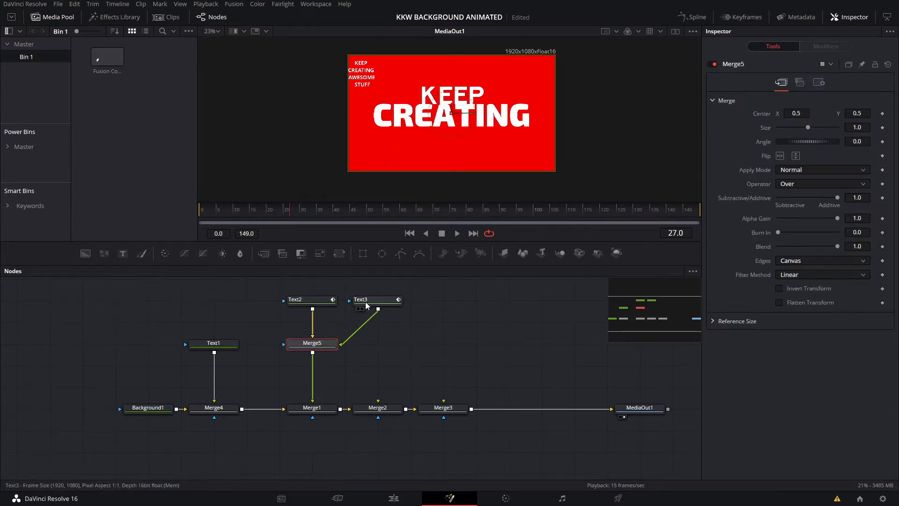
{"action": "left_click", "coordinate": [322, 346]}
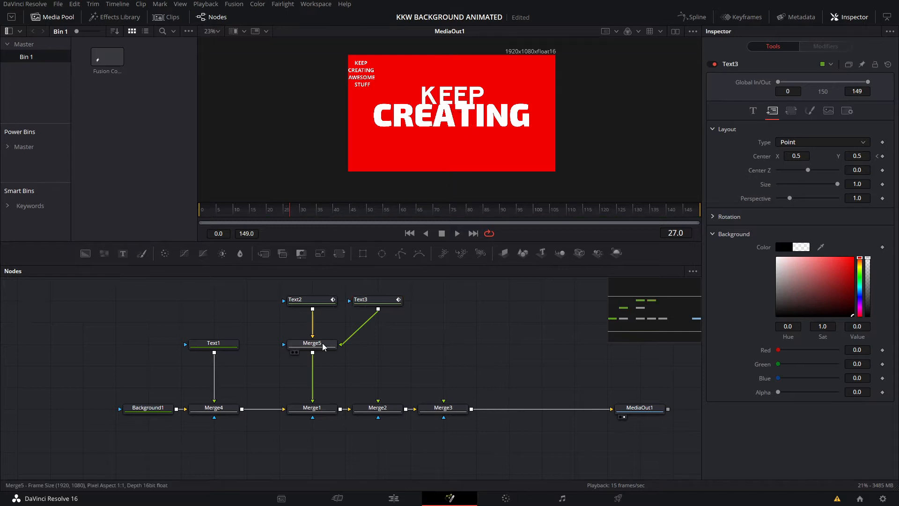
{"action": "left_click", "coordinate": [322, 406]}
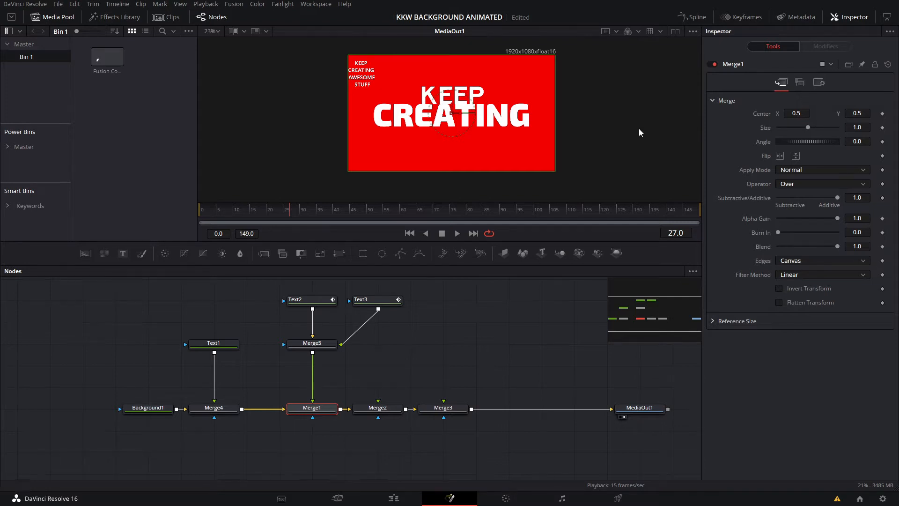
- Add a Text+ node reading "AWESOME" to Merge2's foreground, in Congruency 3D Regular with size 0.1969 and tracking 0.913
{"action": "left_click", "coordinate": [367, 407]}
{"action": "left_click", "coordinate": [210, 296]}
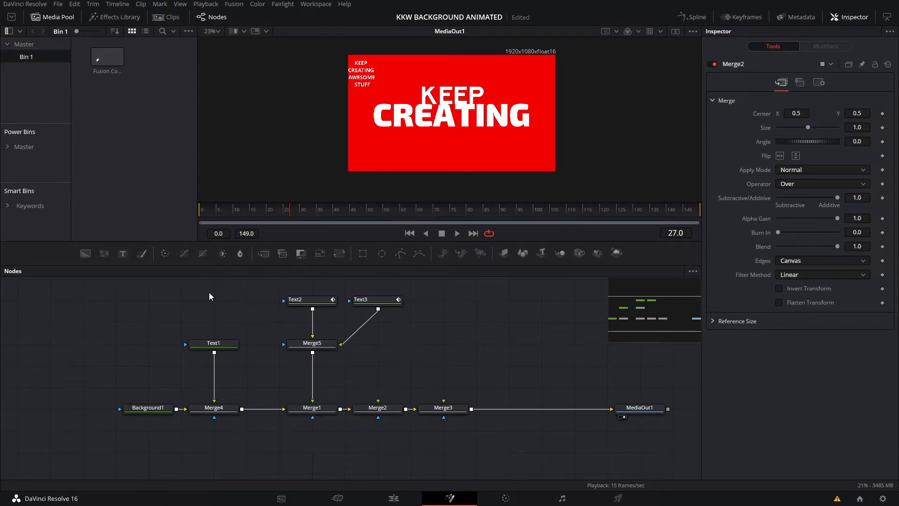
{"action": "left_click", "coordinate": [122, 254]}
{"action": "left_click_drag", "start_coordinate": [424, 366], "coordinate": [382, 368]}
{"action": "left_click", "coordinate": [859, 179]}
{"action": "type", "text": "AWESOME"}
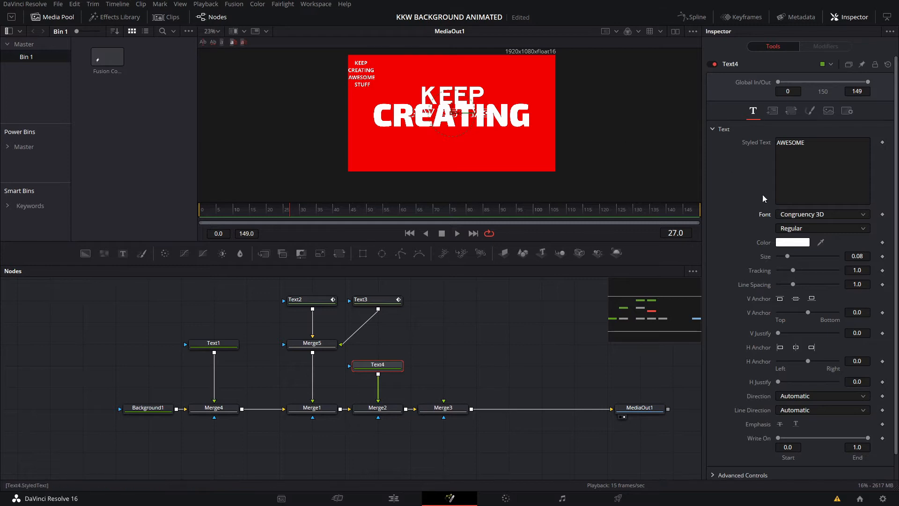
{"action": "left_click_drag", "start_coordinate": [794, 271], "coordinate": [803, 260]}
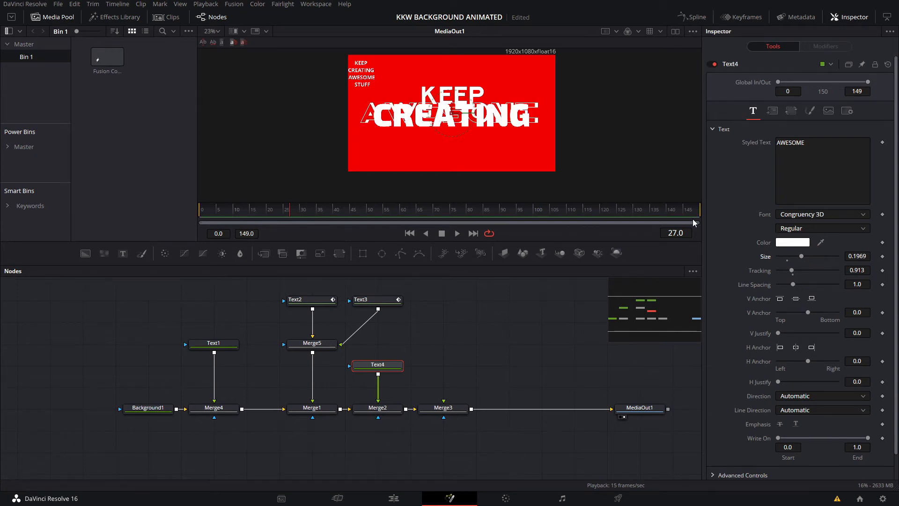
{"action": "left_click", "coordinate": [322, 408]}
{"action": "left_click", "coordinate": [362, 310]}
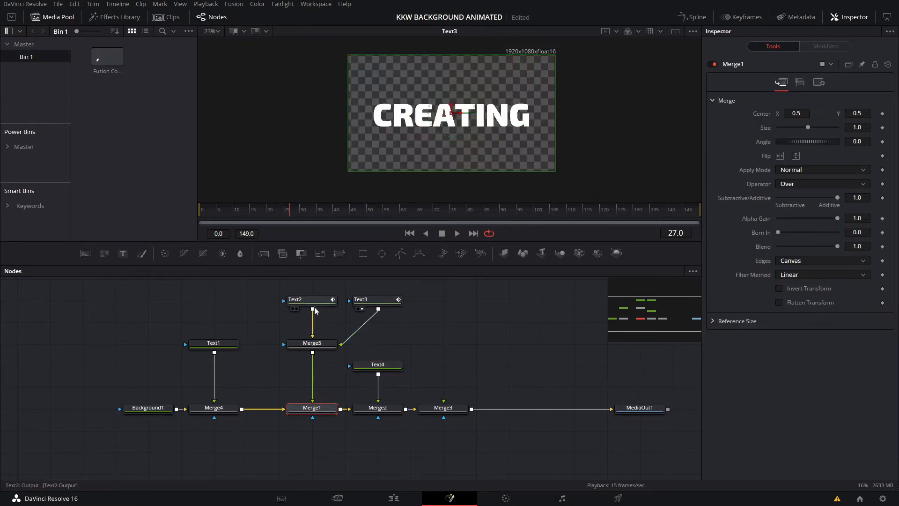
{"action": "left_click", "coordinate": [640, 413]}
{"action": "key", "text": "2"}
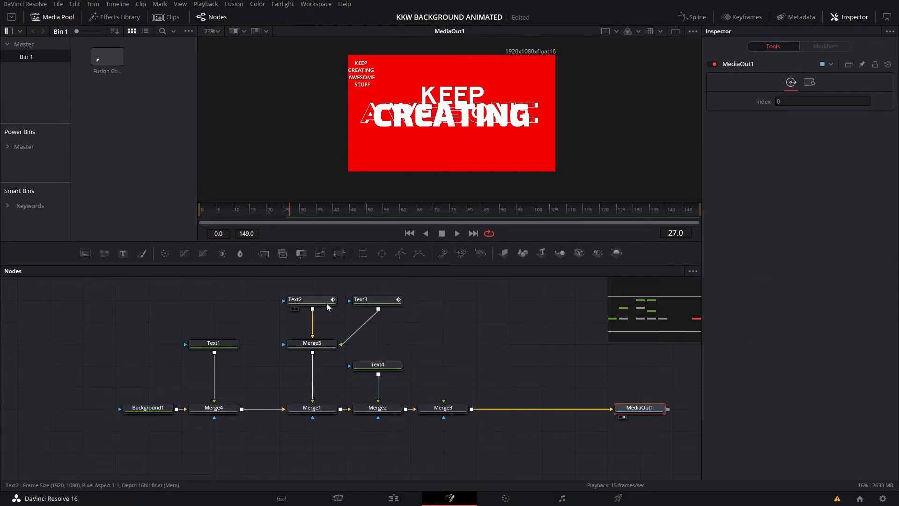
- Keyframe the Angle, Center and Size of Merge1 at frame 28, just after the CREATING animation ends
{"action": "left_click", "coordinate": [352, 302]}
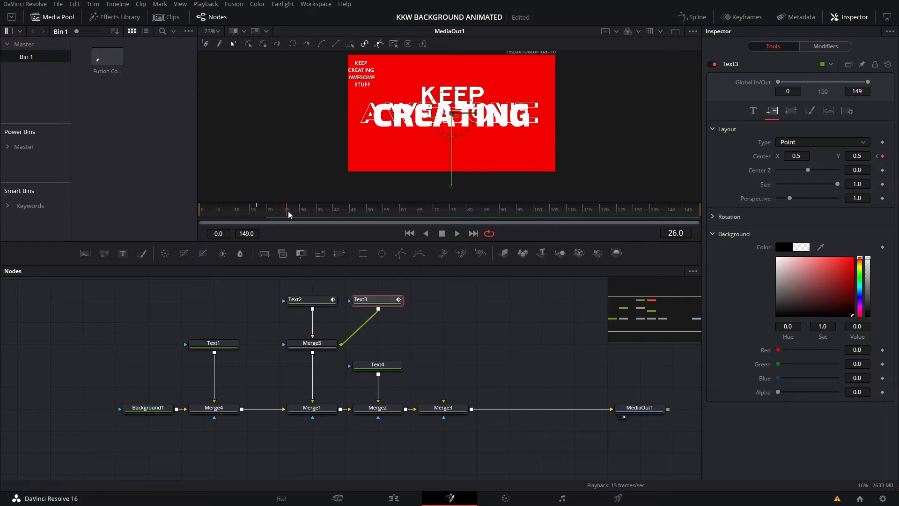
{"action": "left_click", "coordinate": [473, 336]}
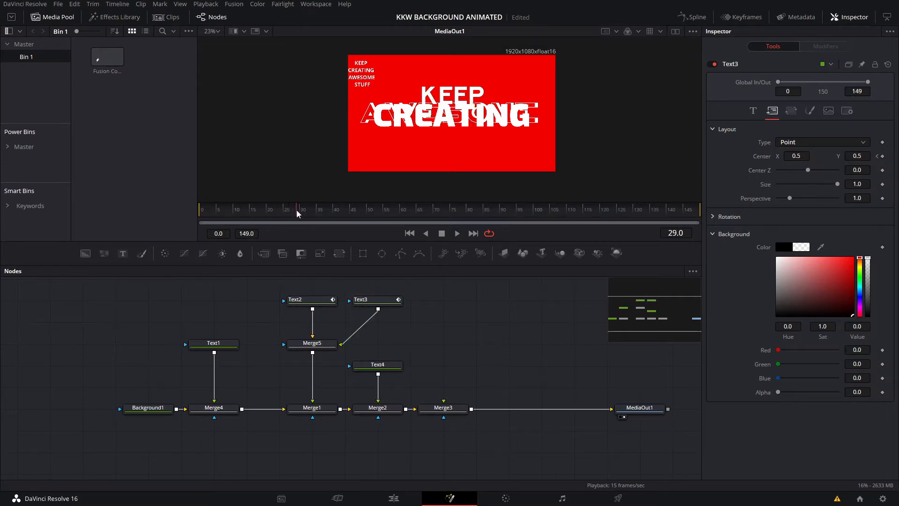
{"action": "left_click", "coordinate": [295, 212]}
{"action": "left_click", "coordinate": [312, 408]}
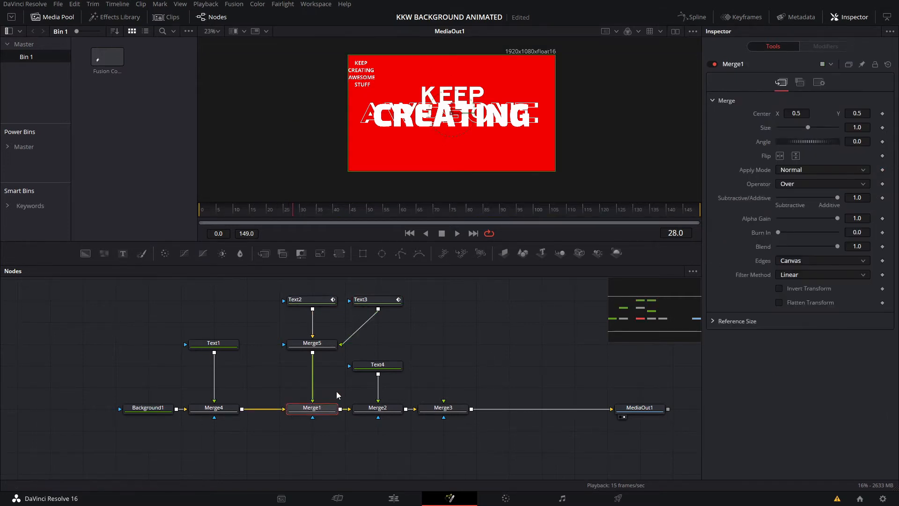
{"action": "left_click", "coordinate": [883, 141]}
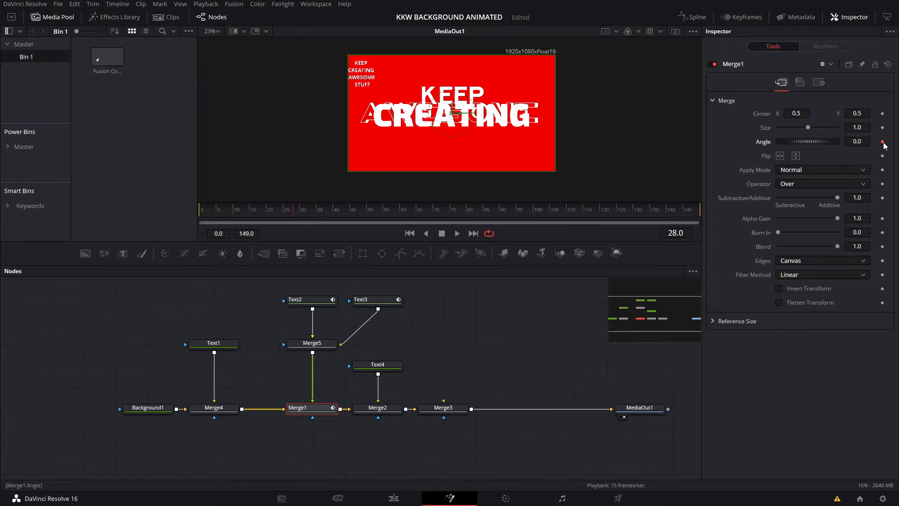
{"action": "left_click", "coordinate": [883, 113]}
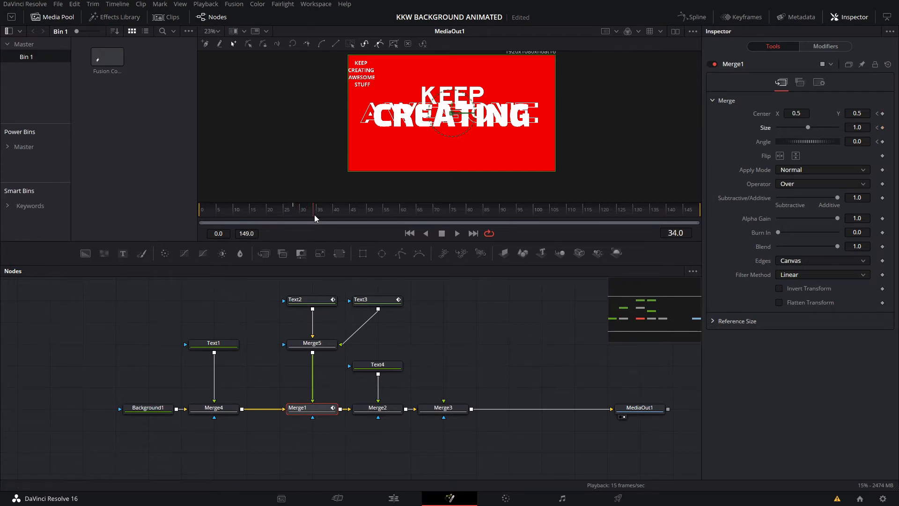
- At frame 35, keyframe Merge1 with Angle 90, Size 0.28 and Center X 0.143
{"action": "left_click", "coordinate": [883, 113]}
{"action": "left_click", "coordinate": [882, 127]}
{"action": "left_click_drag", "start_coordinate": [806, 144], "coordinate": [856, 140]}
{"action": "left_click", "coordinate": [855, 141]}
{"action": "type", "text": "90"}
{"action": "key", "text": "Tab"}
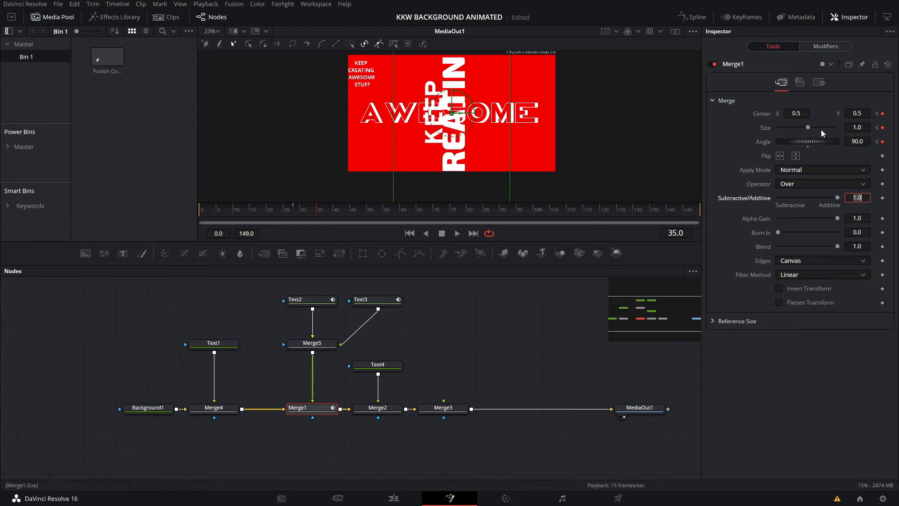
{"action": "left_click_drag", "start_coordinate": [811, 129], "coordinate": [719, 114]}
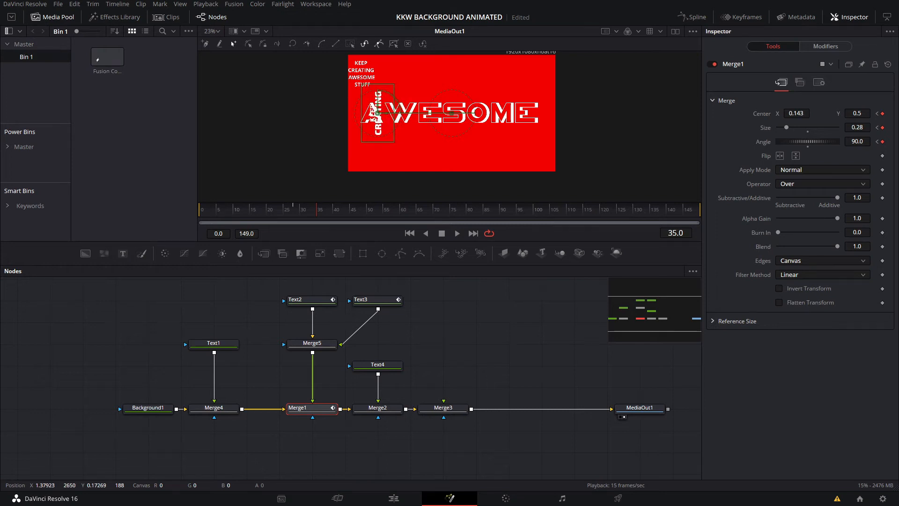
- Delete the AWESOME text node attached to Merge2
{"action": "left_click", "coordinate": [364, 370]}
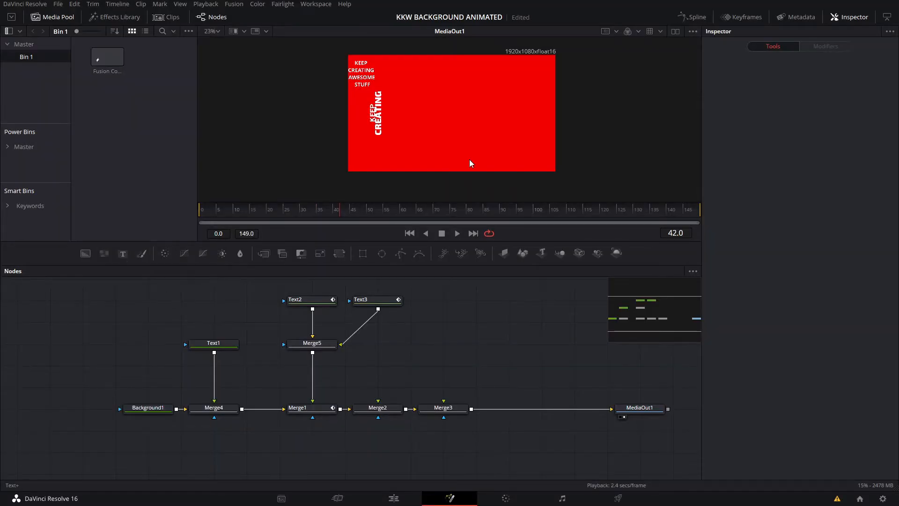
- Add a Text+ node reading "AWESOME" and connect it to Merge2's foreground
{"action": "left_click", "coordinate": [123, 253]}
{"action": "left_click_drag", "start_coordinate": [195, 301], "coordinate": [388, 409]}
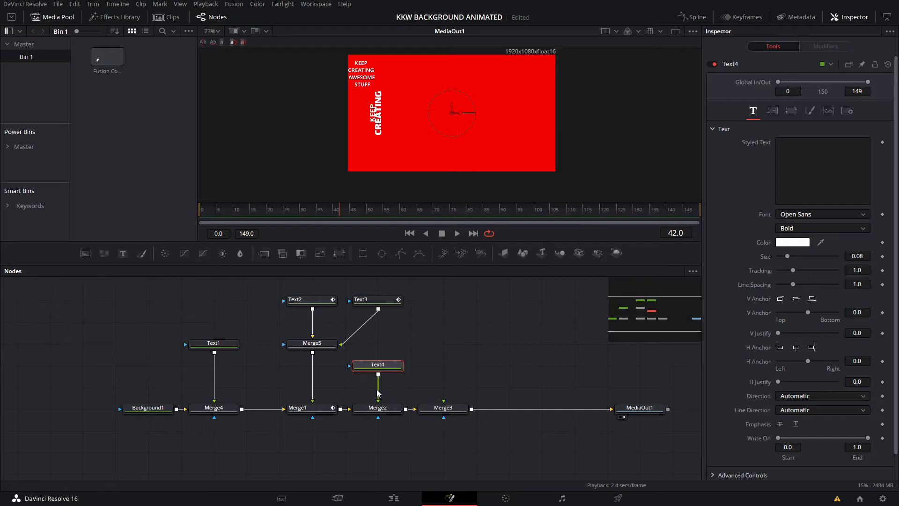
{"action": "left_click", "coordinate": [806, 154]}
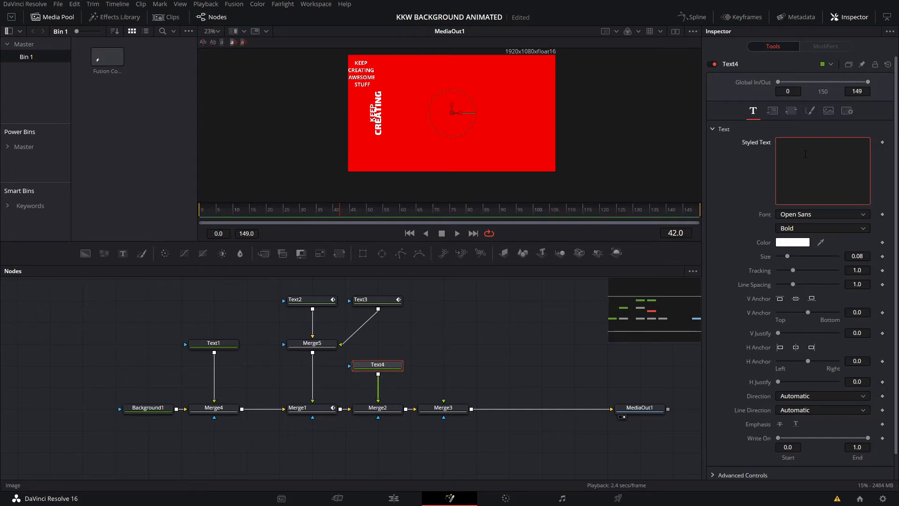
{"action": "type", "text": "AWESOME"}
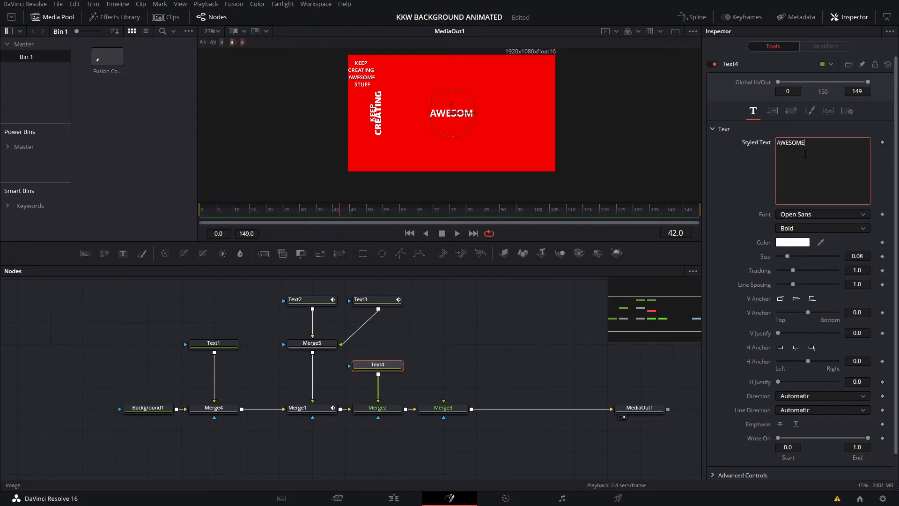
- Set the AWESOME text's font to Lato Black and its size to 0.185
{"action": "left_click", "coordinate": [795, 212]}
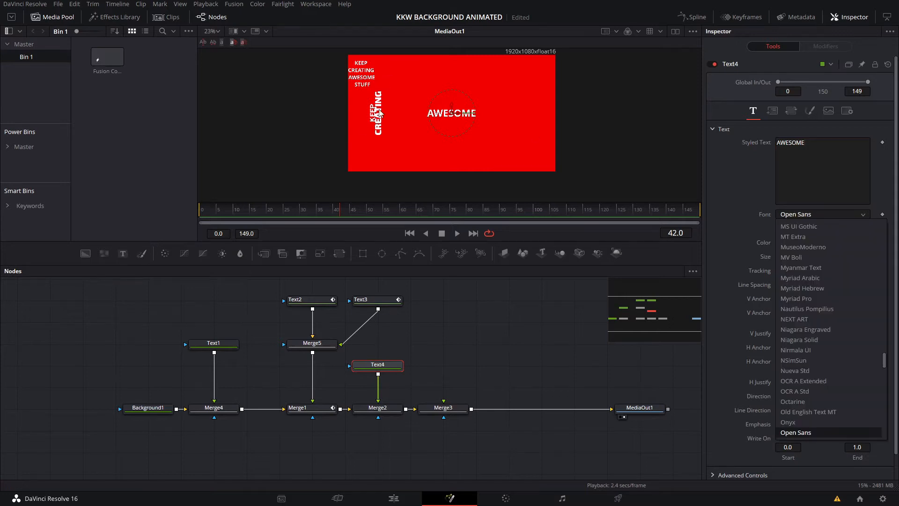
{"action": "scroll", "coordinate": [806, 263], "scroll_direction": "up", "scroll_amount": 3}
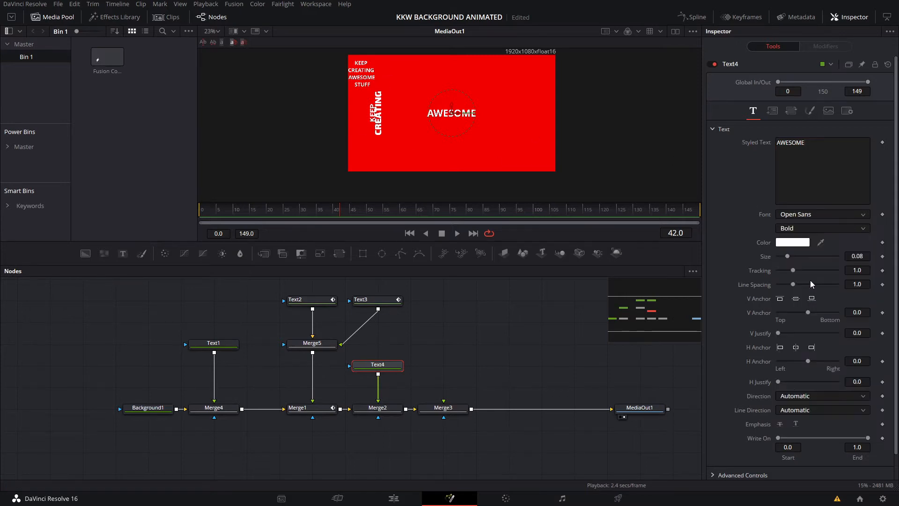
{"action": "left_click", "coordinate": [811, 280]}
{"action": "left_click", "coordinate": [787, 216]}
{"action": "scroll", "coordinate": [799, 262], "scroll_direction": "down", "scroll_amount": 3}
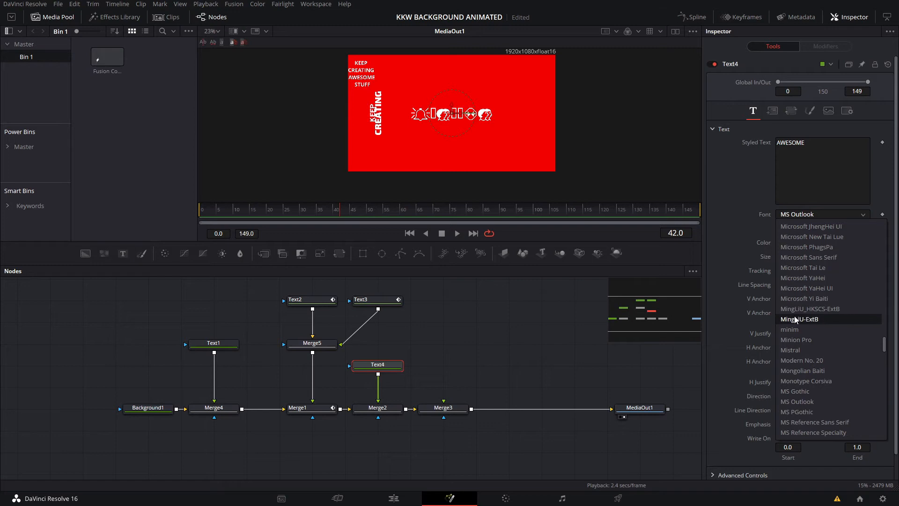
{"action": "left_click", "coordinate": [797, 317]}
{"action": "left_click", "coordinate": [797, 213]}
{"action": "left_click", "coordinate": [799, 263]}
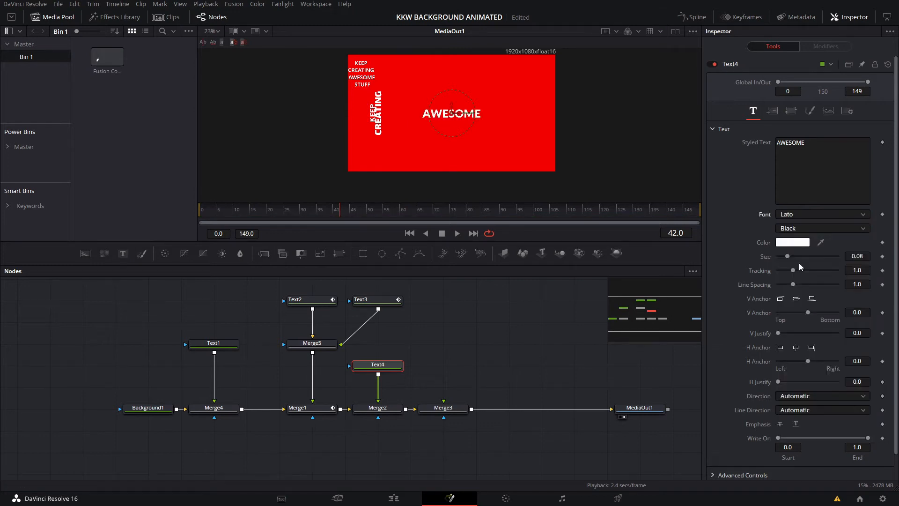
{"action": "left_click", "coordinate": [794, 230]}
{"action": "left_click", "coordinate": [769, 237]}
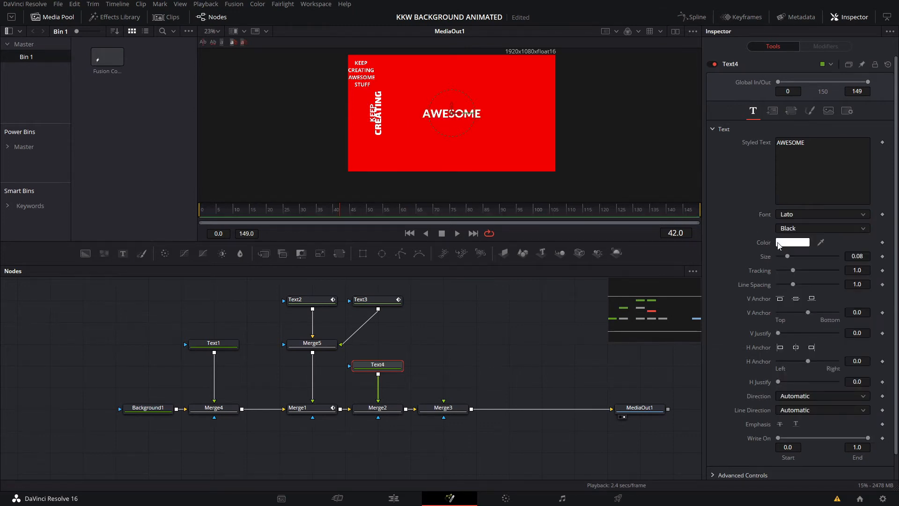
{"action": "left_click_drag", "start_coordinate": [791, 255], "coordinate": [800, 257]}
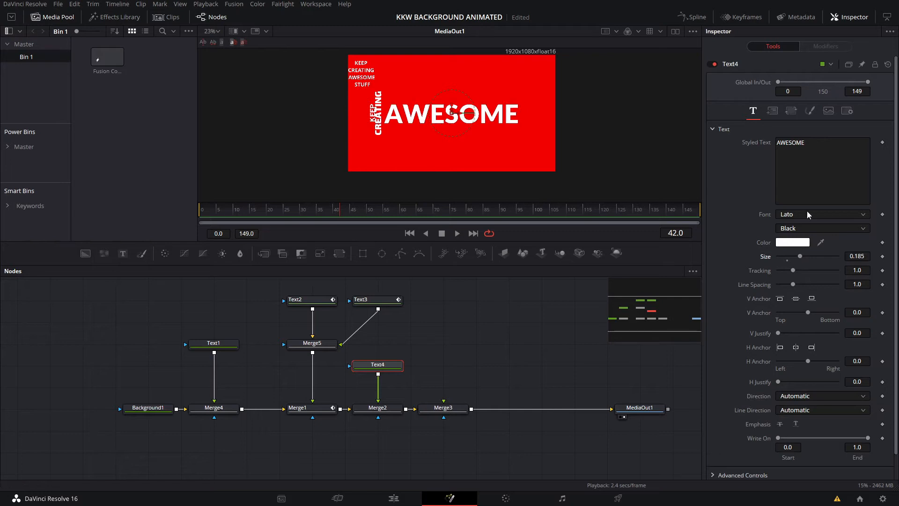
- Stretch the AWESOME characters with a transform Size of about 1.2 in X and 1.772 in Y
{"action": "left_click", "coordinate": [780, 112]}
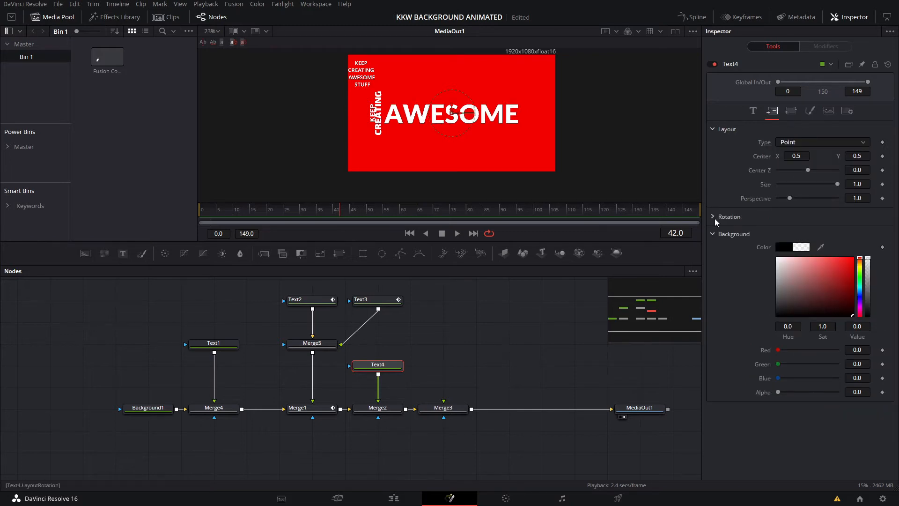
{"action": "left_click", "coordinate": [791, 111]}
{"action": "left_click", "coordinate": [718, 237]}
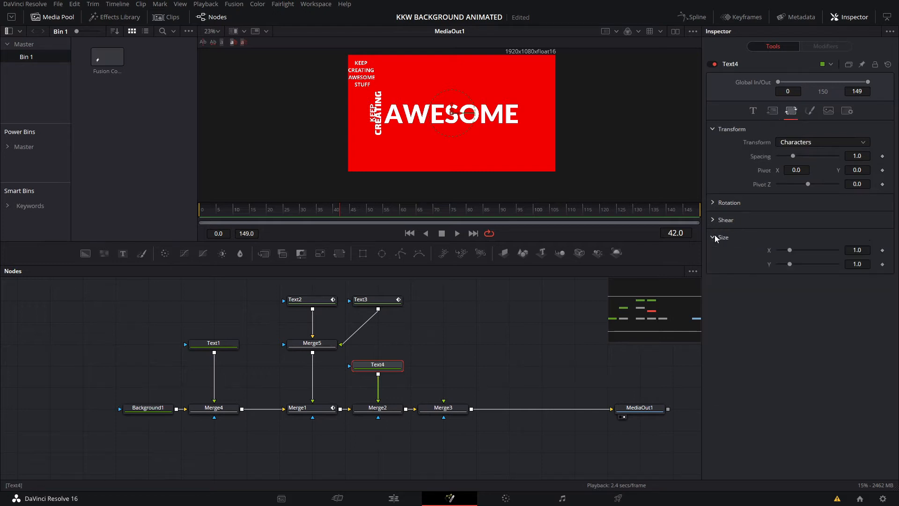
{"action": "mouse_move", "coordinate": [789, 264]}
{"action": "left_mouse_down"}
{"action": "mouse_move", "coordinate": [798, 267]}
{"action": "mouse_move", "coordinate": [794, 253]}
{"action": "left_mouse_up"}
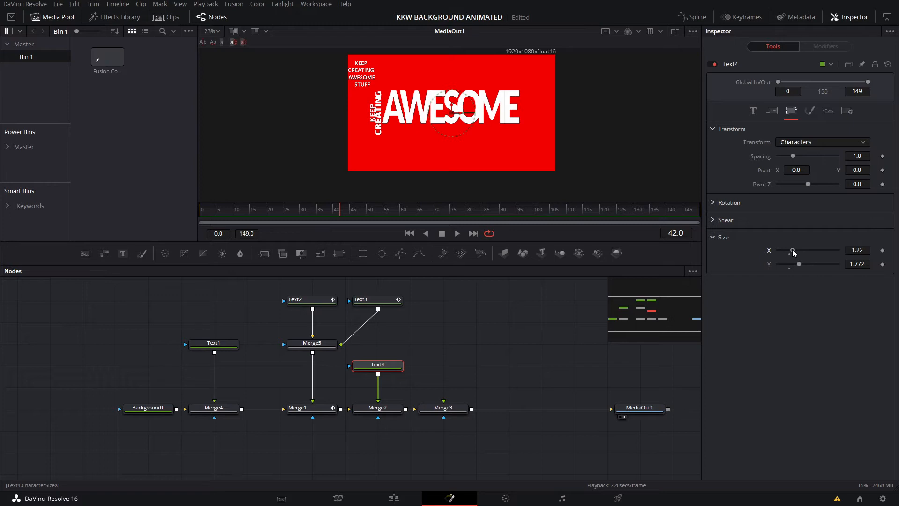
- Set the AWESOME text's tracking to 1.134 and move it beside the rotated words, to Center about 0.565, 0.456
{"action": "left_click", "coordinate": [753, 111]}
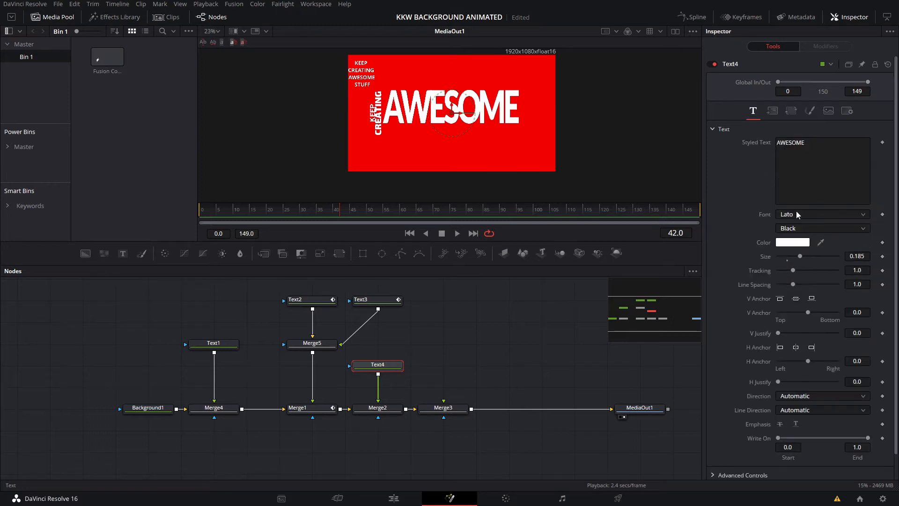
{"action": "left_click_drag", "start_coordinate": [796, 272], "coordinate": [796, 269]}
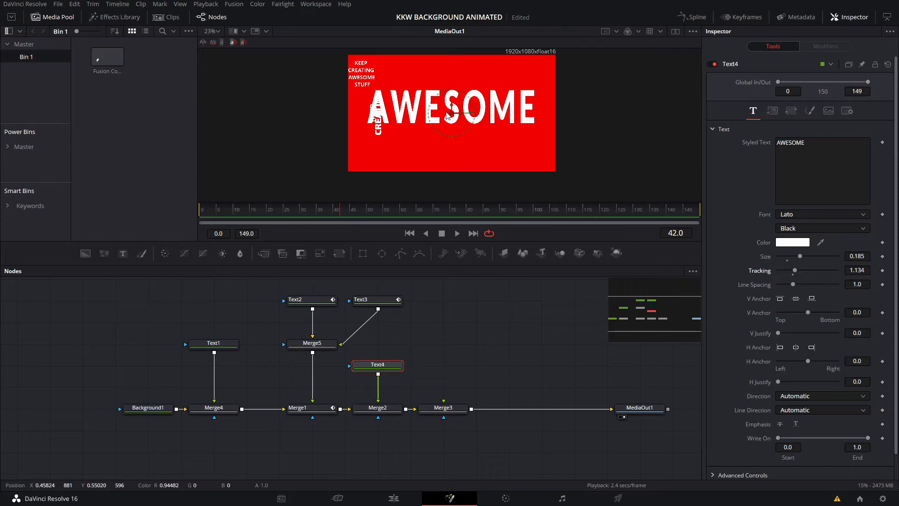
{"action": "left_click_drag", "start_coordinate": [452, 115], "coordinate": [468, 122]}
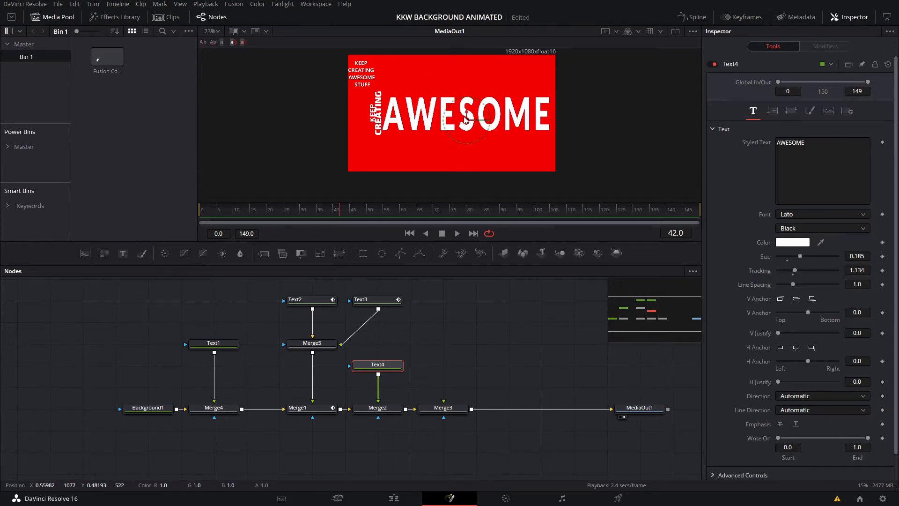
{"action": "left_click_drag", "start_coordinate": [467, 123], "coordinate": [465, 120]}
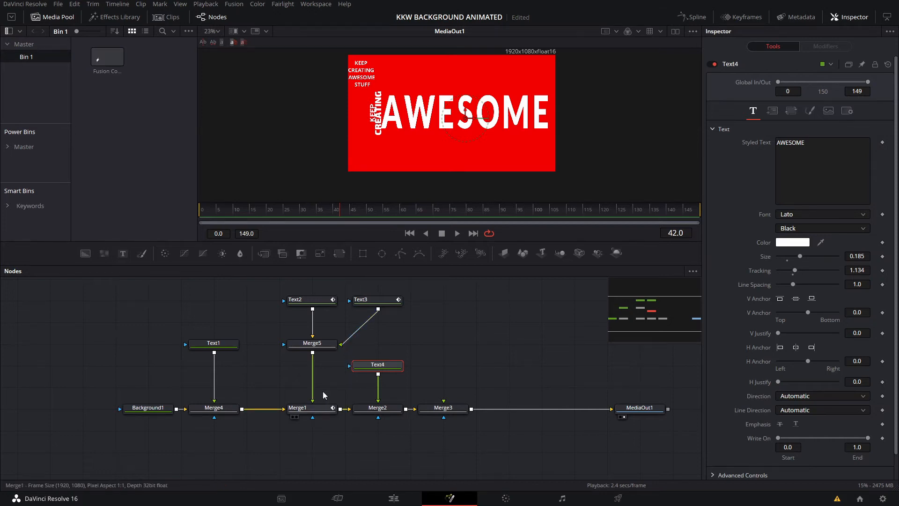
- Set Merge1's Angle keyframe at frame 35 to 75.75, tilting KEEP CREATING against the AWESOME text
{"action": "left_click", "coordinate": [320, 410]}
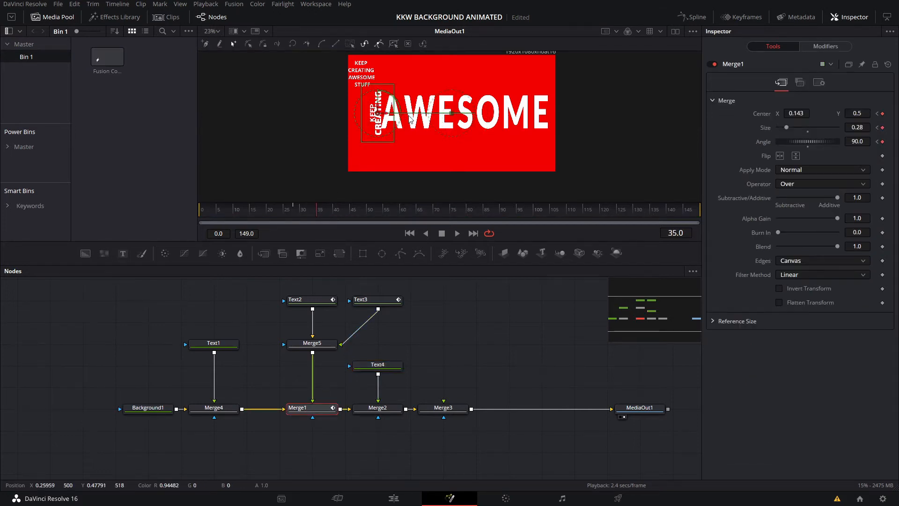
{"action": "left_click_drag", "start_coordinate": [822, 139], "coordinate": [822, 142]}
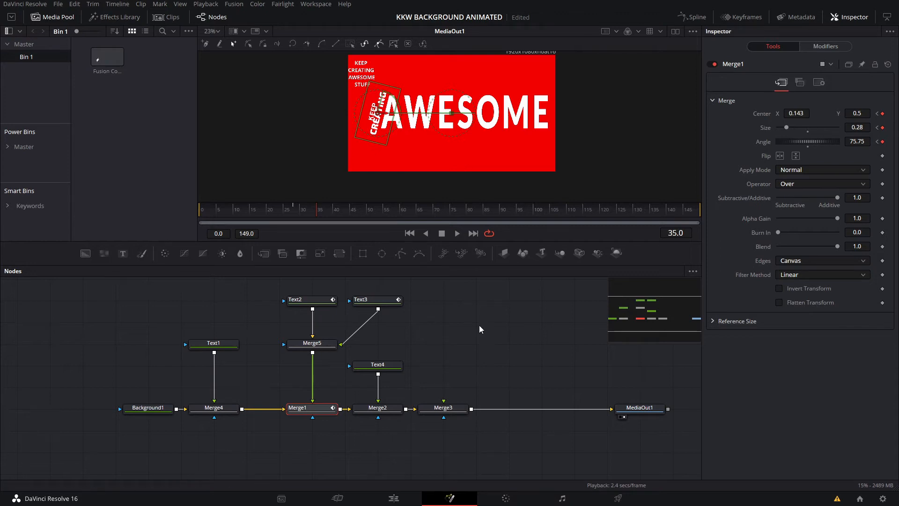
{"action": "left_click", "coordinate": [397, 370]}
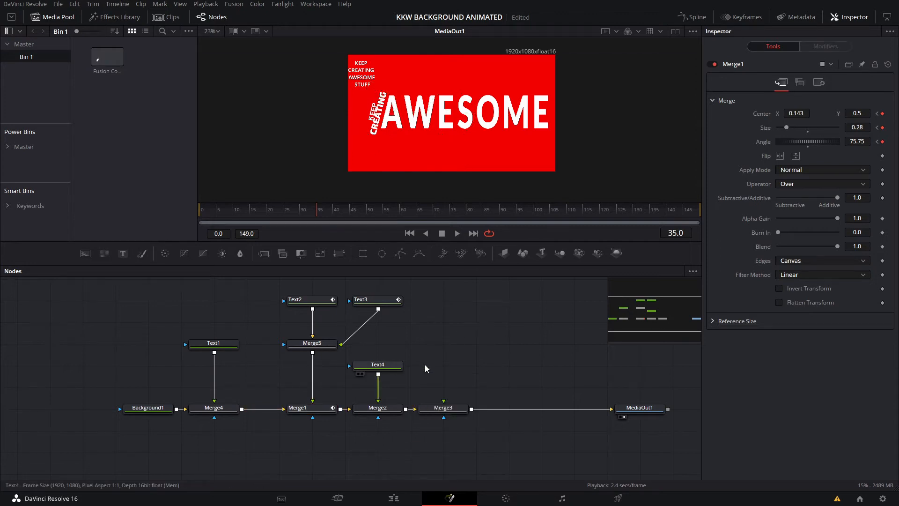
{"action": "left_click", "coordinate": [397, 370]}
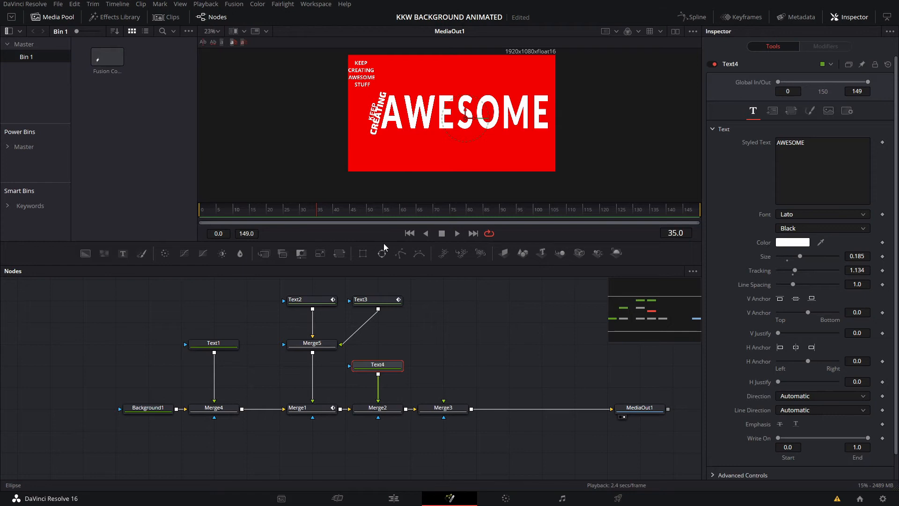
- Keyframe the layout Center of the AWESOME text at frames 28 and 35, matching Merge1's keyframes
{"action": "left_click", "coordinate": [323, 344]}
{"action": "left_click", "coordinate": [323, 408]}
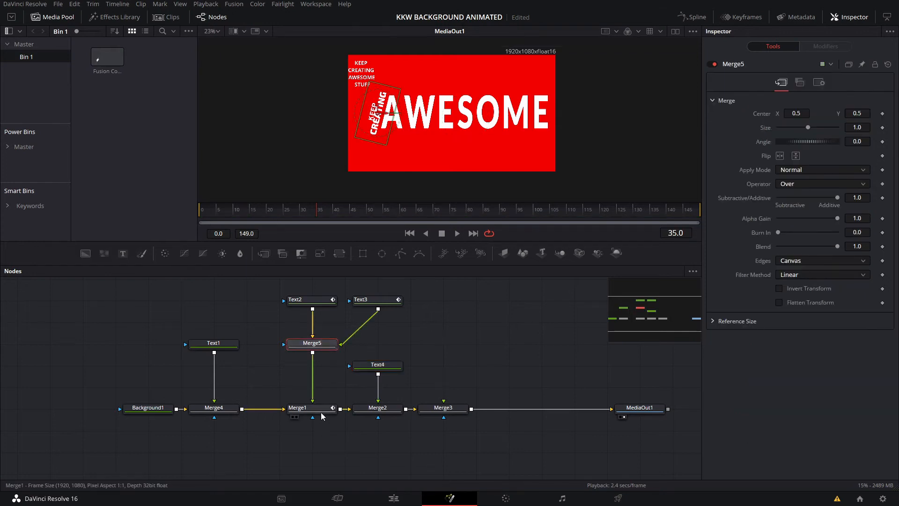
{"action": "mouse_move", "coordinate": [300, 210]}
{"action": "left_mouse_down"}
{"action": "mouse_move", "coordinate": [312, 211]}
{"action": "mouse_move", "coordinate": [295, 213]}
{"action": "left_mouse_up"}
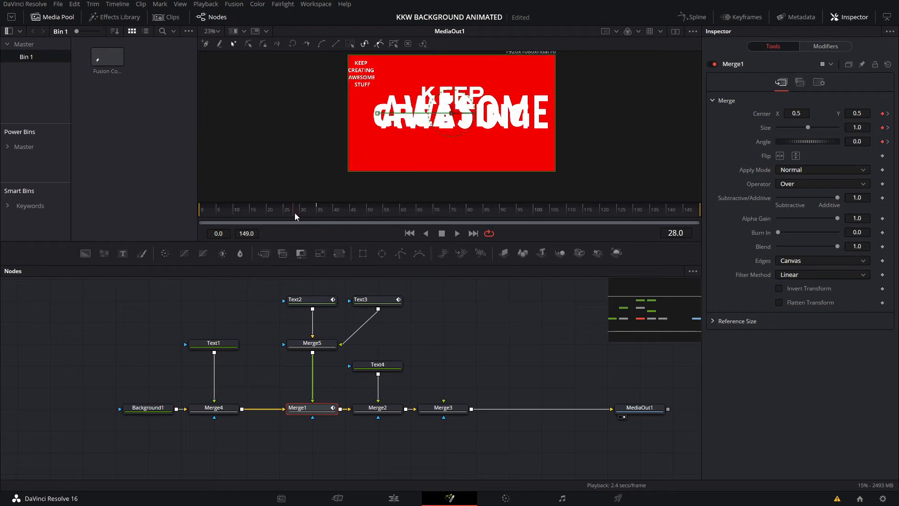
{"action": "left_click", "coordinate": [364, 368]}
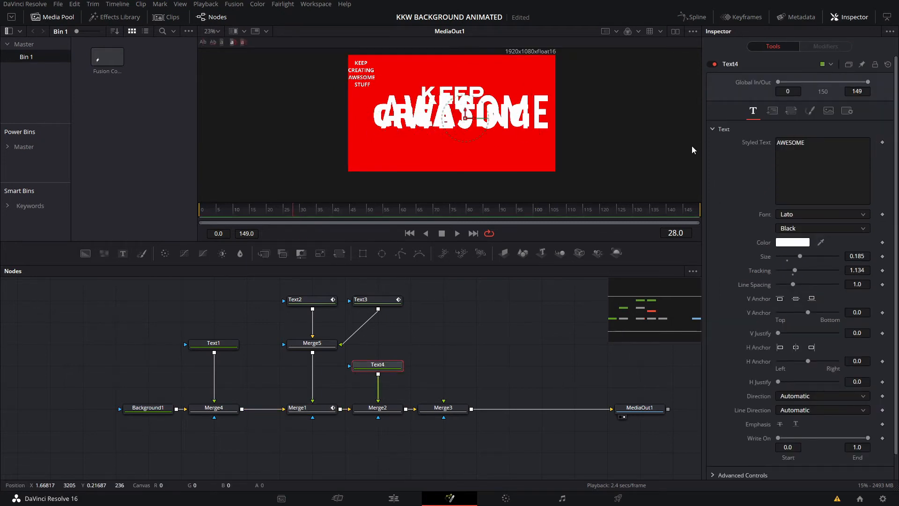
{"action": "left_click", "coordinate": [772, 110]}
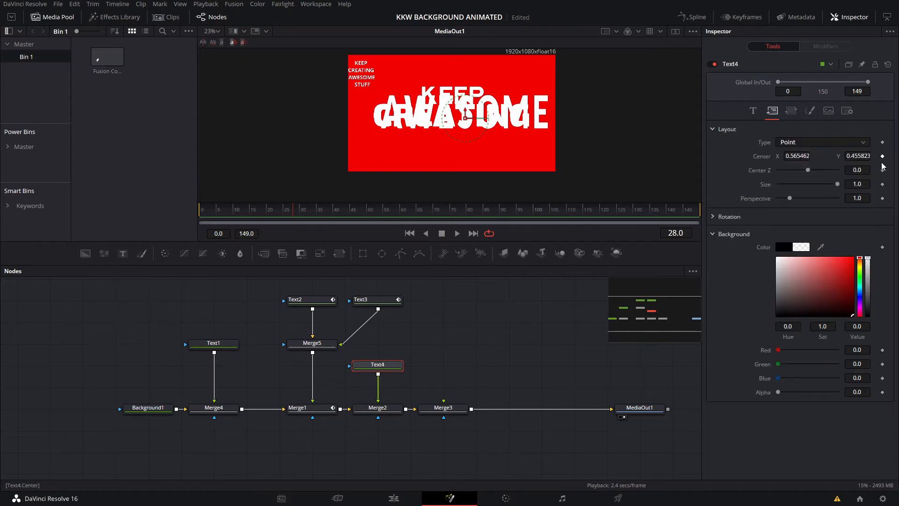
{"action": "left_click", "coordinate": [883, 156]}
{"action": "left_click_drag", "start_coordinate": [306, 216], "coordinate": [318, 215]}
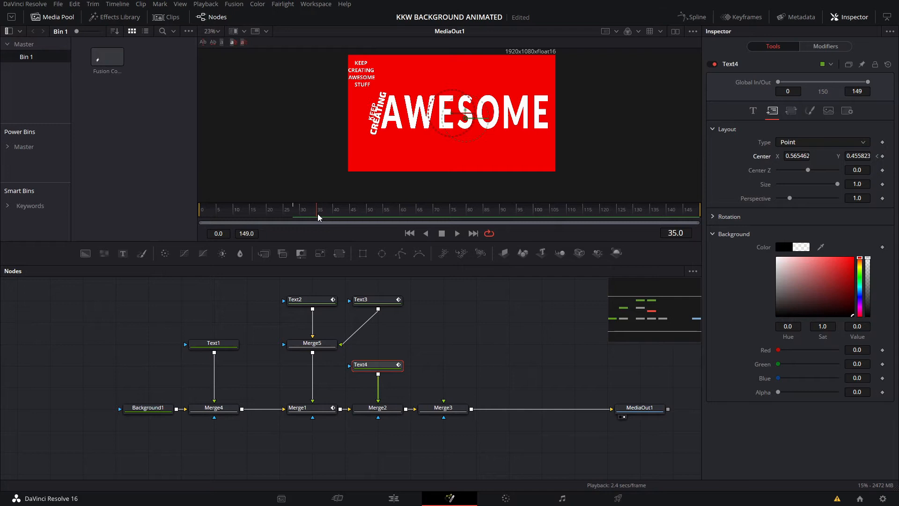
{"action": "left_click", "coordinate": [883, 156]}
- At frame 28, move the AWESOME text horizontally past the canvas's right edge and preview the slide-in up to frame 38
{"action": "left_click", "coordinate": [877, 157]}
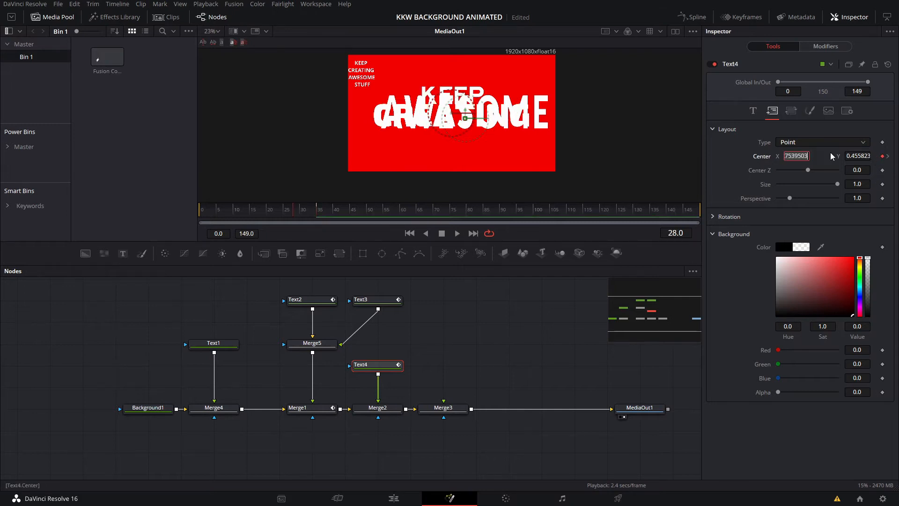
{"action": "left_click_drag", "start_coordinate": [474, 118], "coordinate": [660, 118]}
{"action": "key", "text": "space"}
{"action": "left_click_drag", "start_coordinate": [293, 213], "coordinate": [329, 213]}
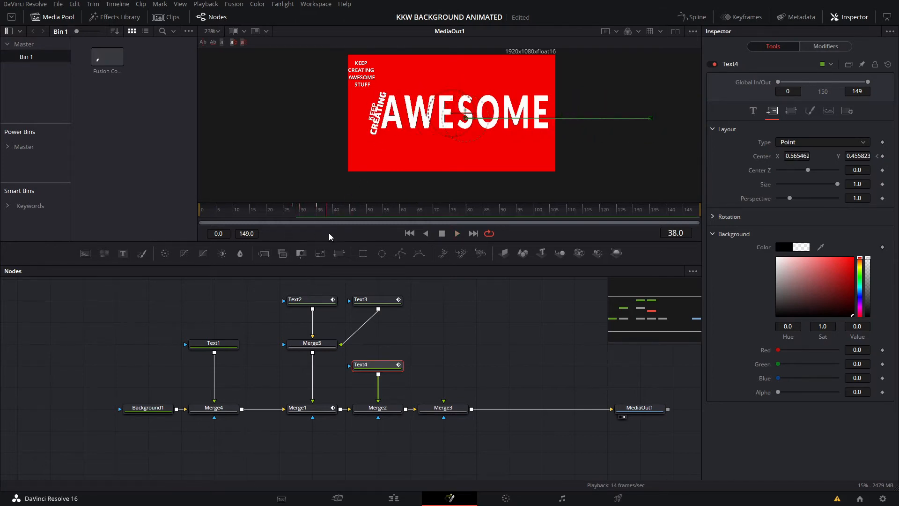
{"action": "mouse_move", "coordinate": [318, 209]}
{"action": "left_mouse_down"}
{"action": "mouse_move", "coordinate": [308, 209]}
{"action": "mouse_move", "coordinate": [327, 211]}
{"action": "left_mouse_up"}
- Detach the AWESOME text node from Merge2 and route it with Merge1 into a new Merge node
{"action": "left_click", "coordinate": [442, 407]}
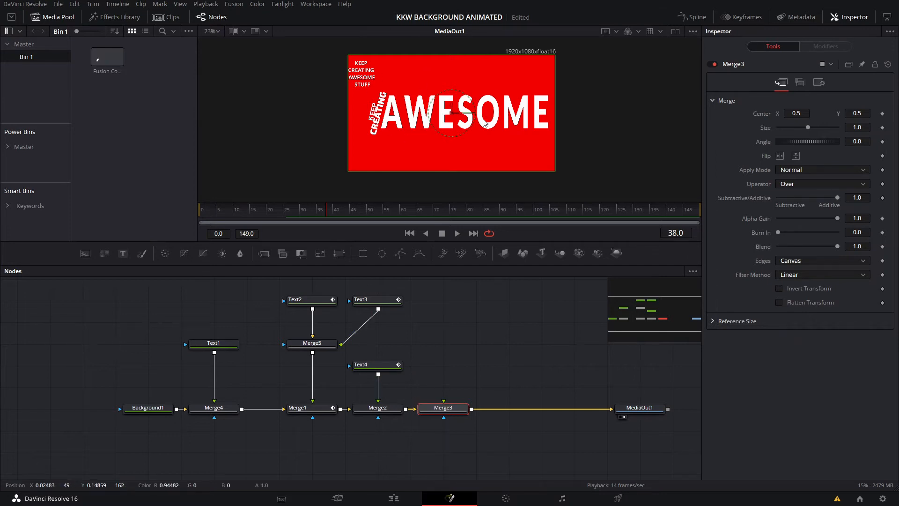
{"action": "left_click_drag", "start_coordinate": [379, 374], "coordinate": [311, 404]}
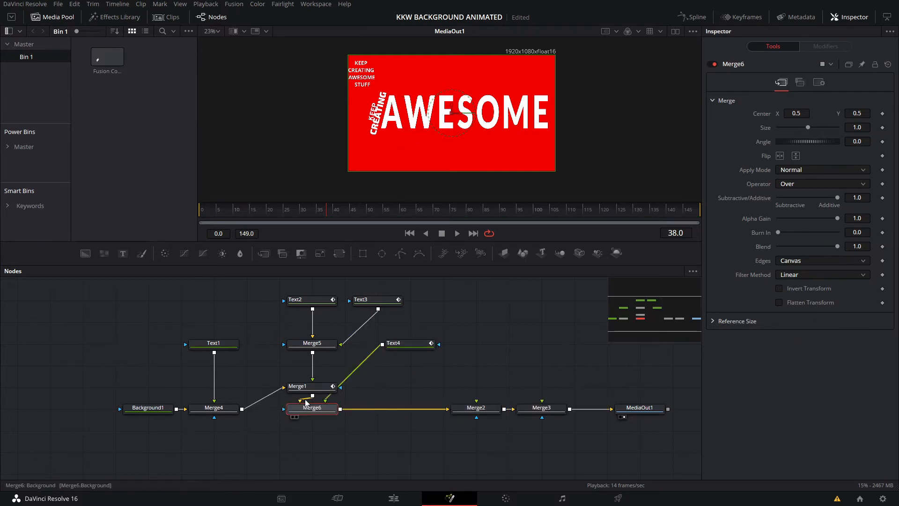
{"action": "left_click", "coordinate": [309, 398]}
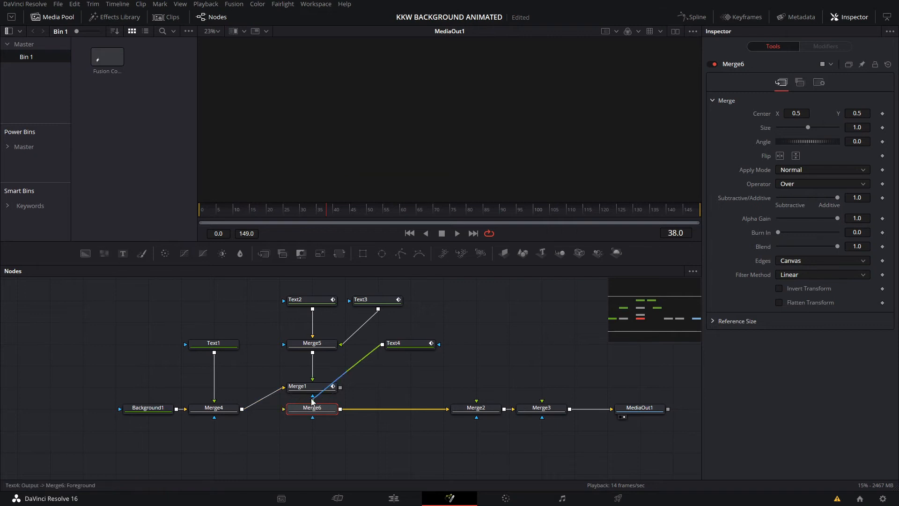
- Rewire Merge4 into Merge6's background, the AWESOME text into Merge1's background, and Merge1's output into Merge6's foreground
{"action": "left_click_drag", "start_coordinate": [276, 393], "coordinate": [302, 412]}
{"action": "mouse_move", "coordinate": [337, 380]}
{"action": "left_mouse_down"}
{"action": "mouse_move", "coordinate": [377, 383]}
{"action": "mouse_move", "coordinate": [336, 390]}
{"action": "left_mouse_up"}
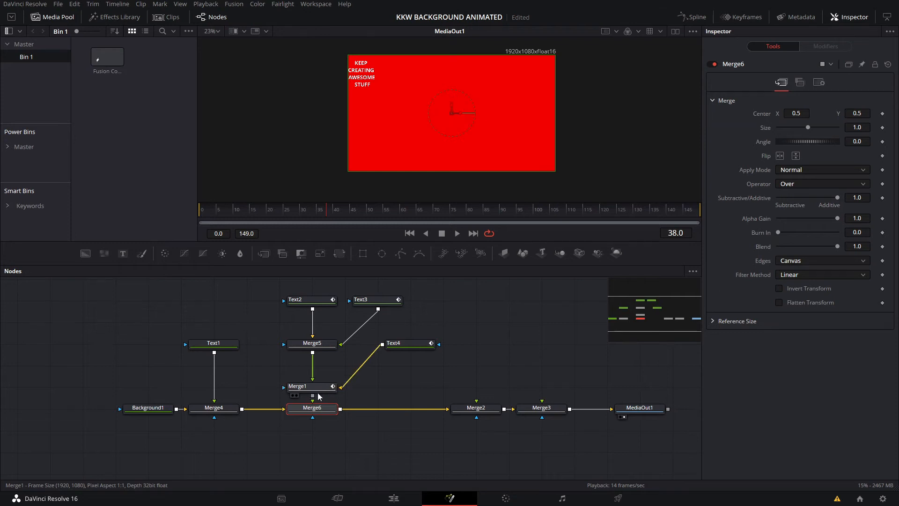
{"action": "left_click_drag", "start_coordinate": [313, 396], "coordinate": [316, 378]}
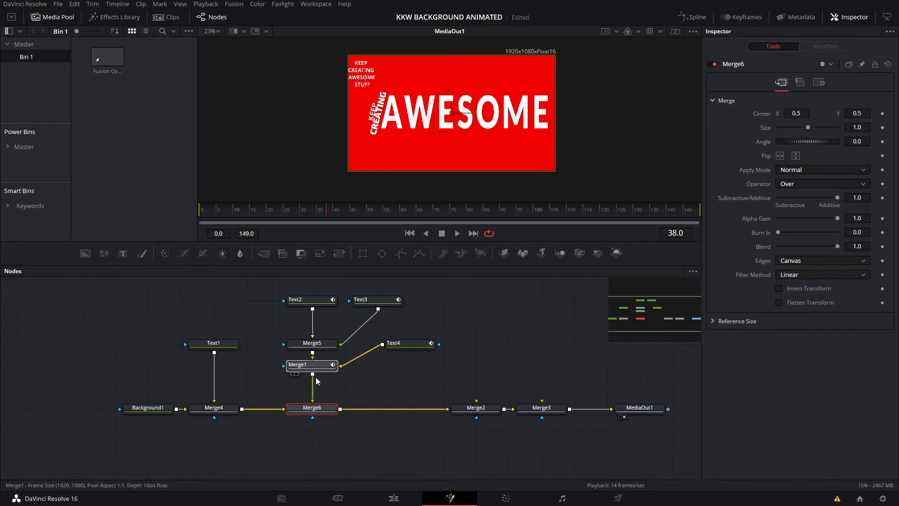
{"action": "left_click", "coordinate": [317, 369]}
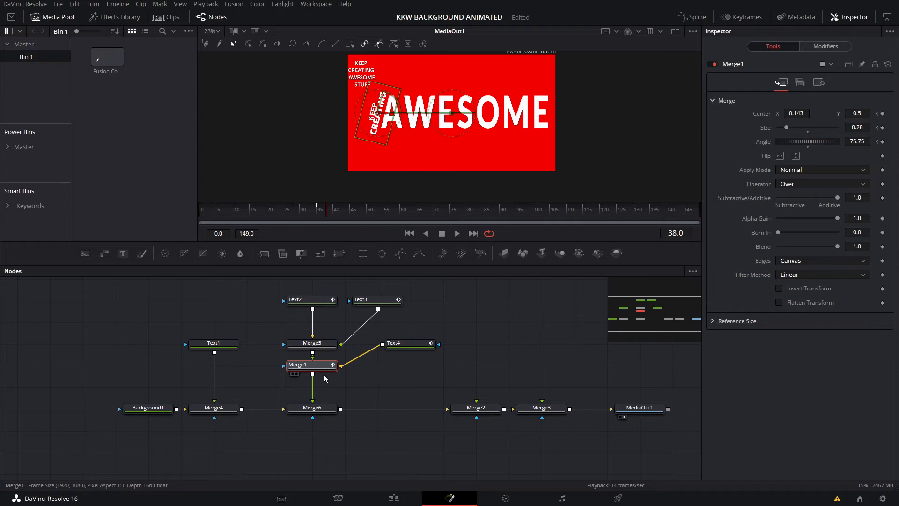
{"action": "right_click", "coordinate": [338, 366]}
{"action": "left_click", "coordinate": [302, 427]}
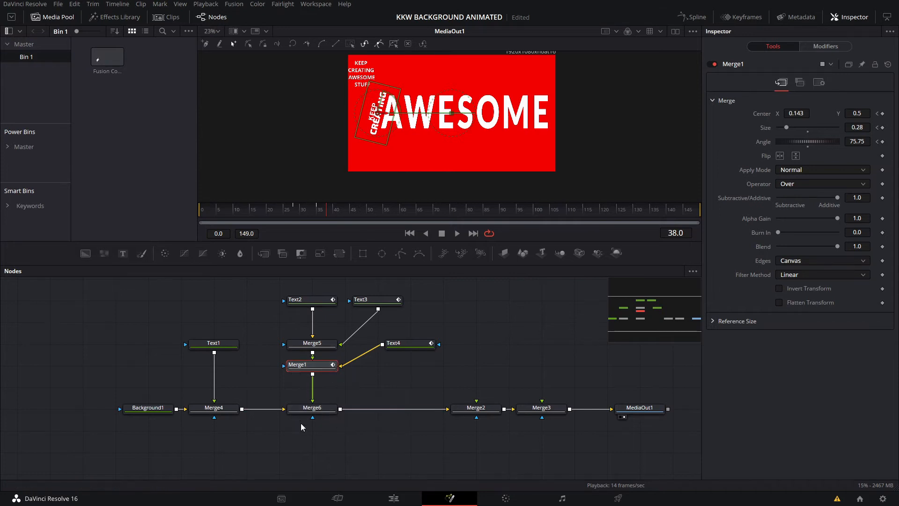
{"action": "left_click", "coordinate": [315, 412]}
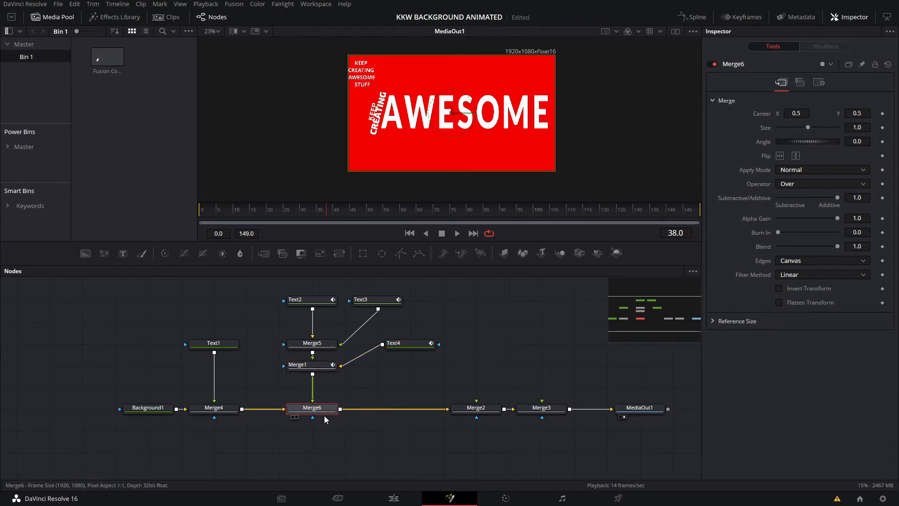
- At frame 37, add a new text node and connect it to Merge2's foreground
{"action": "key", "text": "ctrl+a"}
{"action": "mouse_move", "coordinate": [329, 211]}
{"action": "left_mouse_down"}
{"action": "mouse_move", "coordinate": [298, 210]}
{"action": "mouse_move", "coordinate": [323, 209]}
{"action": "left_mouse_up"}
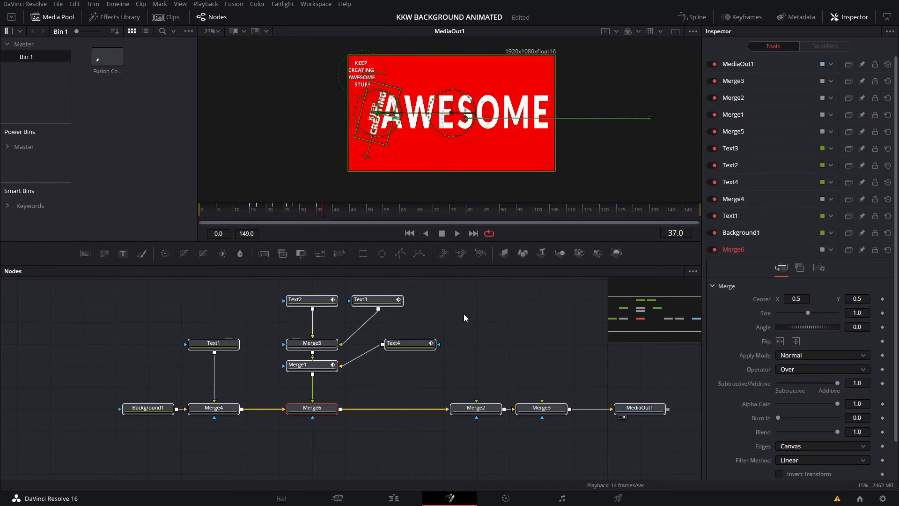
{"action": "left_click", "coordinate": [379, 388]}
{"action": "left_click", "coordinate": [472, 407]}
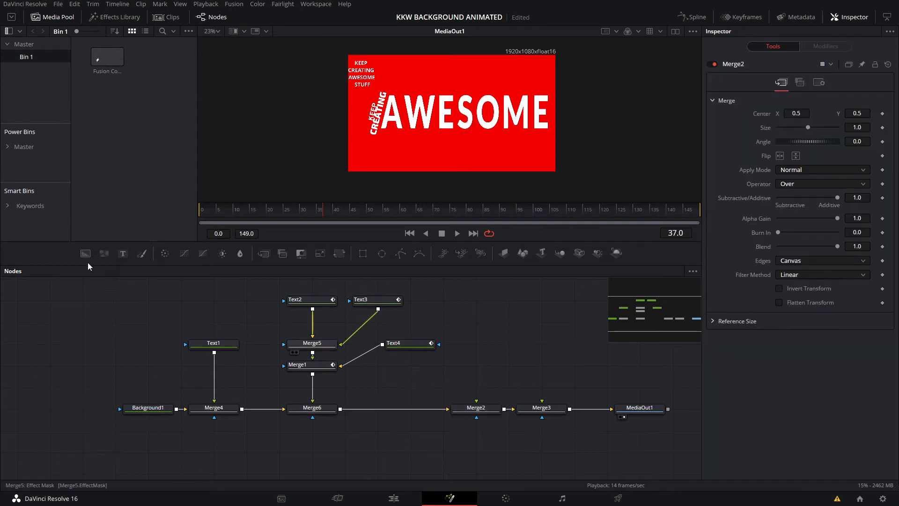
{"action": "left_click_drag", "start_coordinate": [419, 361], "coordinate": [477, 402]}
- Set the new text to "STUFF" in the Oxygen font, Bold, at size 0.4055
{"action": "left_click", "coordinate": [863, 189]}
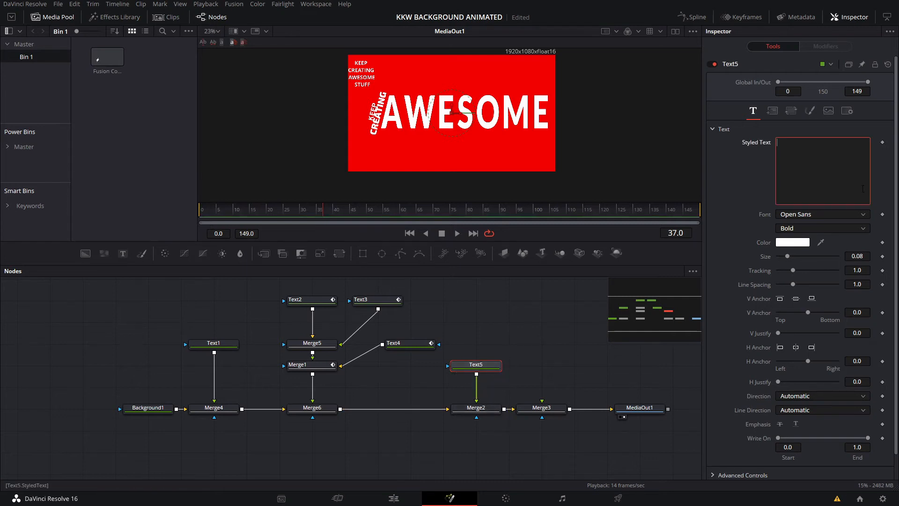
{"action": "type", "text": "stuff"}
{"action": "key", "text": "ctrl+a"}
{"action": "type", "text": "STUFF"}
{"action": "left_click_drag", "start_coordinate": [791, 257], "coordinate": [833, 257]}
{"action": "left_click", "coordinate": [822, 214]}
{"action": "scroll", "coordinate": [799, 355], "scroll_direction": "down", "scroll_amount": 12}
{"action": "left_click", "coordinate": [798, 361]}
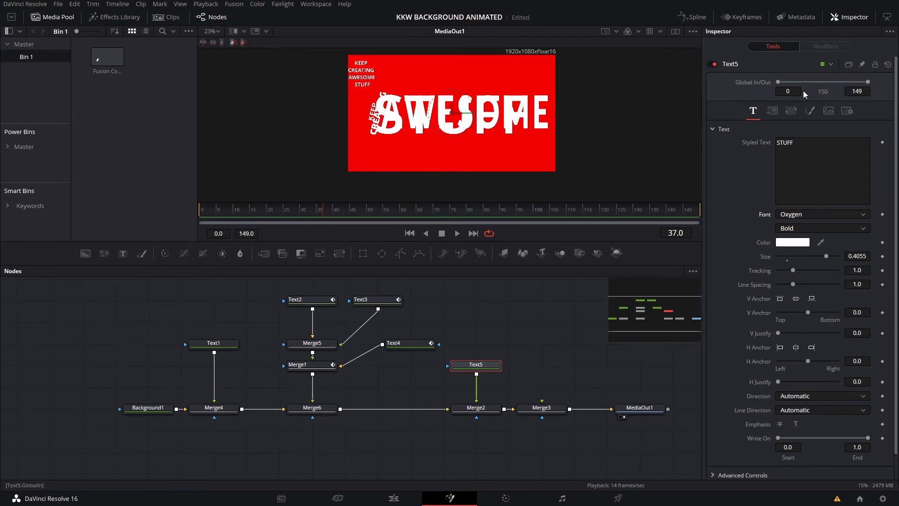
- Move the STUFF text to a layout Center of about 0.52, 0.46 and keyframe its Center and Size
{"action": "left_click", "coordinate": [771, 117]}
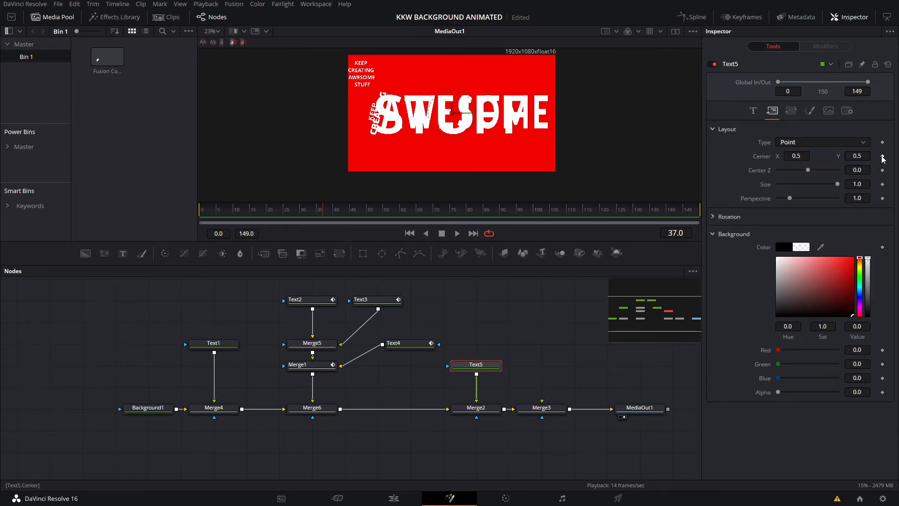
{"action": "left_click_drag", "start_coordinate": [452, 108], "coordinate": [470, 124]}
{"action": "left_click", "coordinate": [883, 157]}
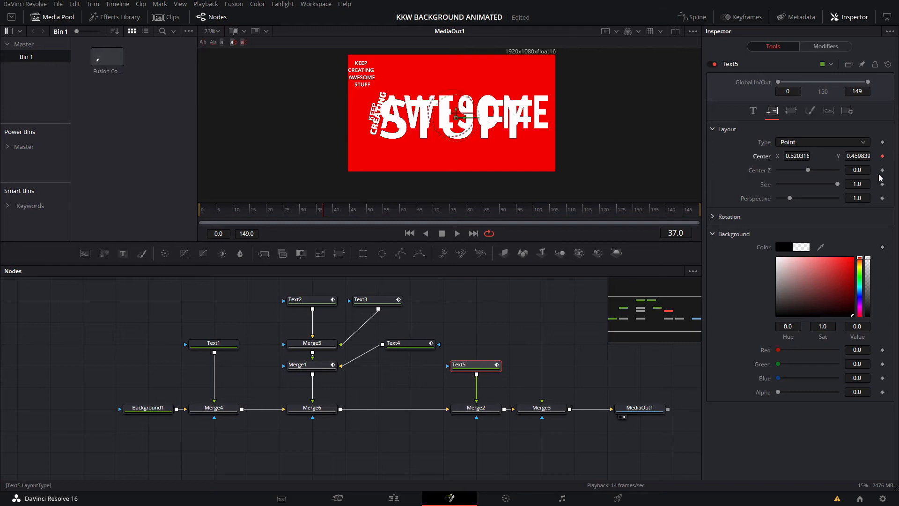
{"action": "left_click", "coordinate": [883, 184]}
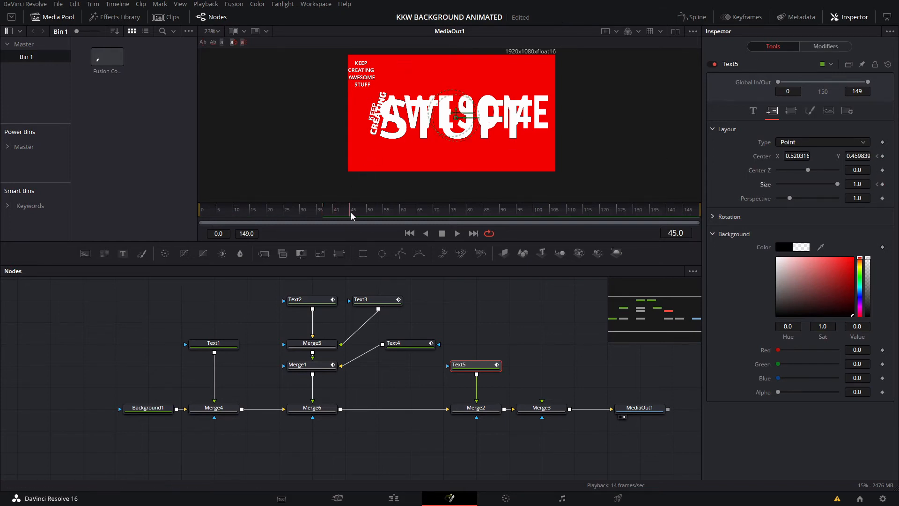
- At frame 37, move the STUFF text straight down past the canvas edge and preview the slide-up to frame 41
{"action": "left_click", "coordinate": [325, 216]}
{"action": "left_click_drag", "start_coordinate": [456, 116], "coordinate": [455, 189]}
{"action": "left_click_drag", "start_coordinate": [854, 156], "coordinate": [850, 155]}
{"action": "key", "text": "space"}
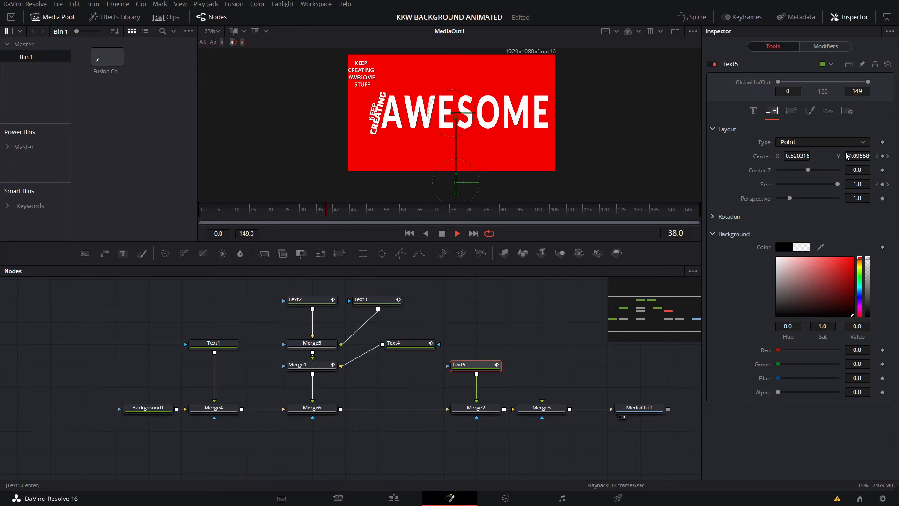
{"action": "left_click", "coordinate": [329, 211]}
{"action": "left_click_drag", "start_coordinate": [329, 214], "coordinate": [340, 211]}
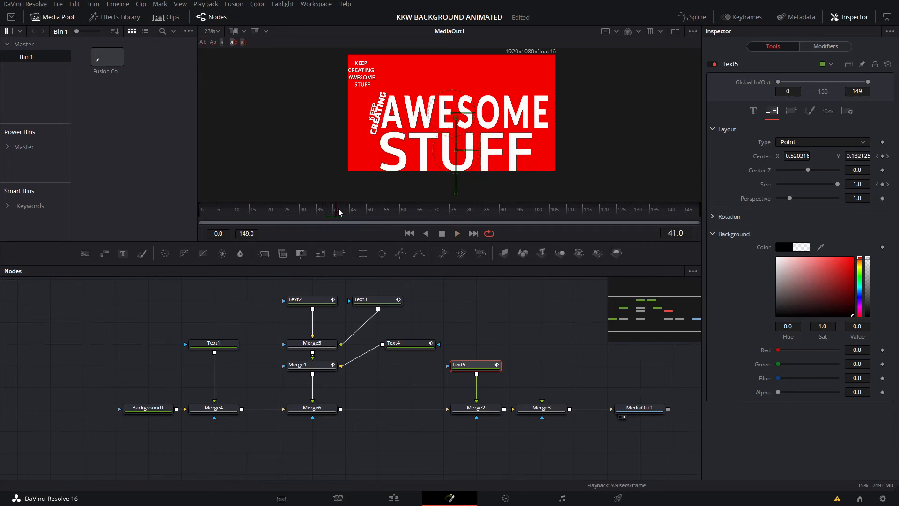
- Keyframe Merge6's Size and Center at frame 41
{"action": "left_click", "coordinate": [312, 409]}
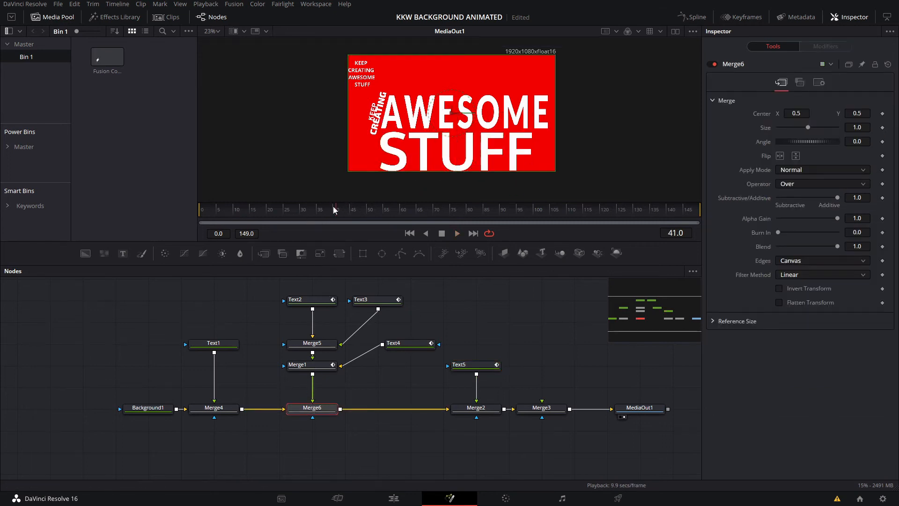
{"action": "left_click_drag", "start_coordinate": [330, 212], "coordinate": [337, 212]}
{"action": "left_click", "coordinate": [883, 127]}
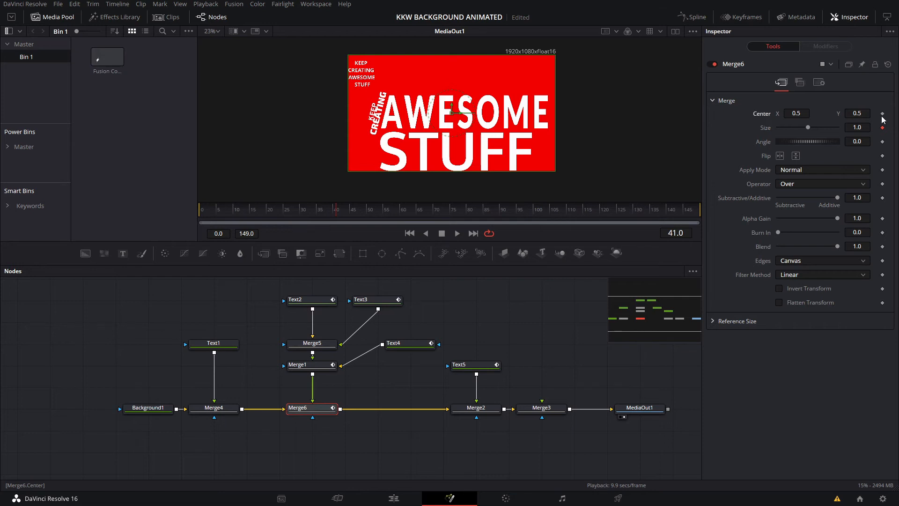
{"action": "left_click", "coordinate": [883, 114]}
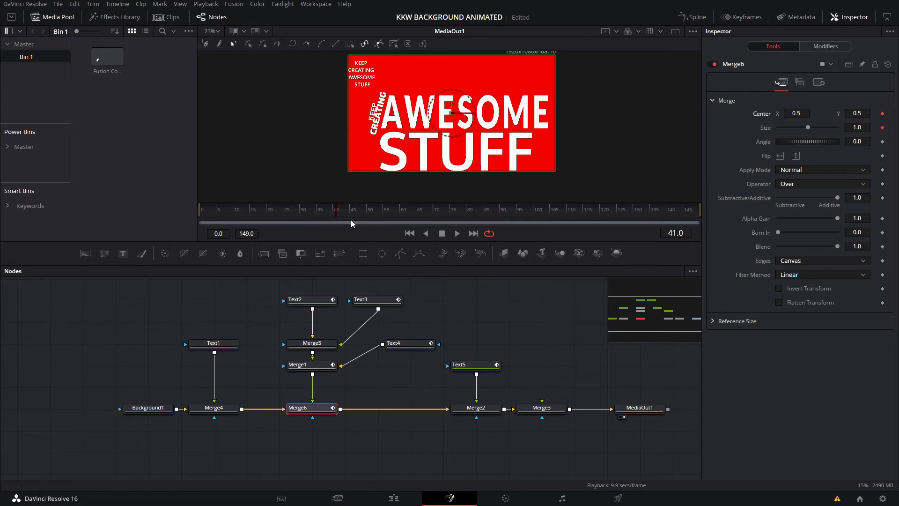
- At frame 45, shrink Merge6 to size 0.52 and move its Center to about 0.349, 0.681, above STUFF
{"action": "left_click", "coordinate": [456, 234]}
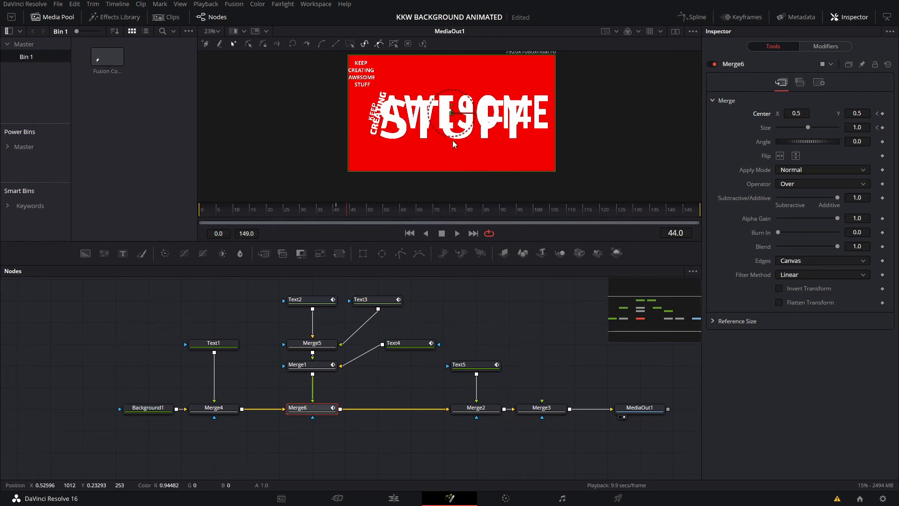
{"action": "left_click_drag", "start_coordinate": [452, 108], "coordinate": [438, 79]}
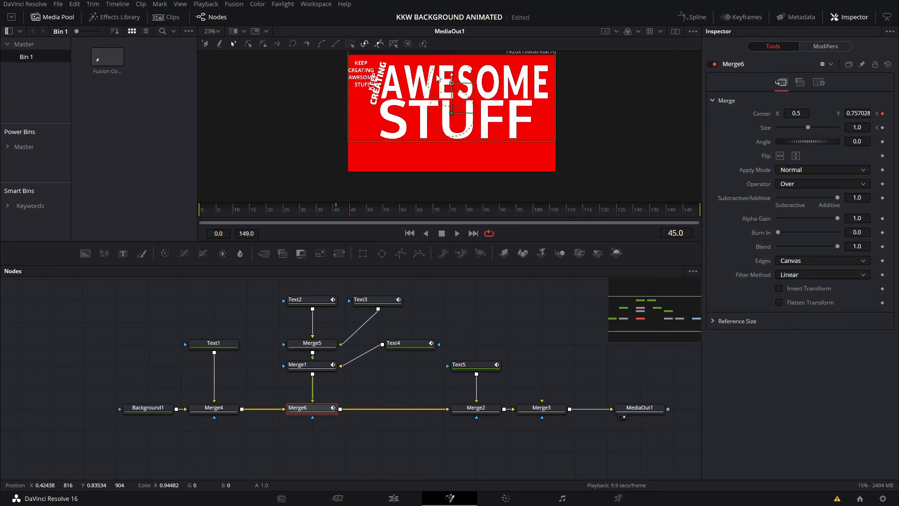
{"action": "left_click_drag", "start_coordinate": [807, 127], "coordinate": [792, 131]}
{"action": "left_click_drag", "start_coordinate": [452, 86], "coordinate": [420, 94]}
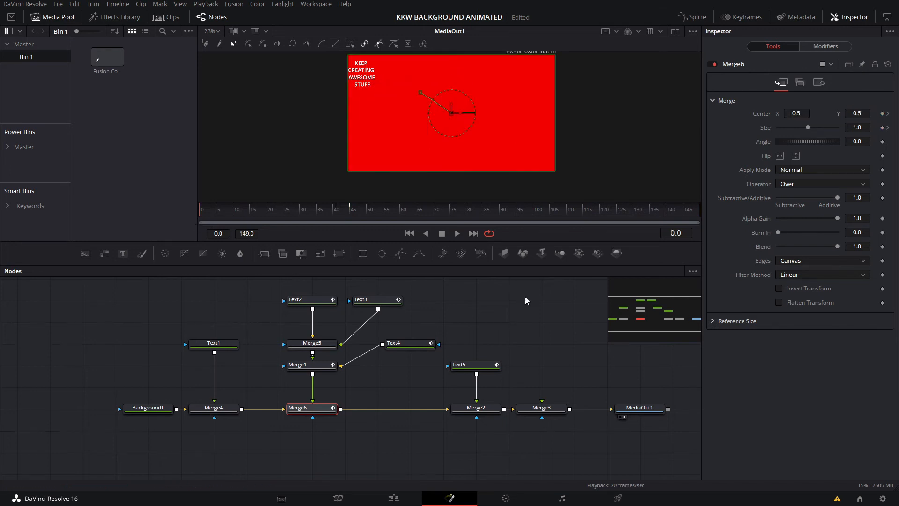
- Open the Spline editor for the STUFF text and flatten its Center and Size keyframes into eased curves
{"action": "left_click", "coordinate": [545, 296]}
{"action": "left_click", "coordinate": [474, 364]}
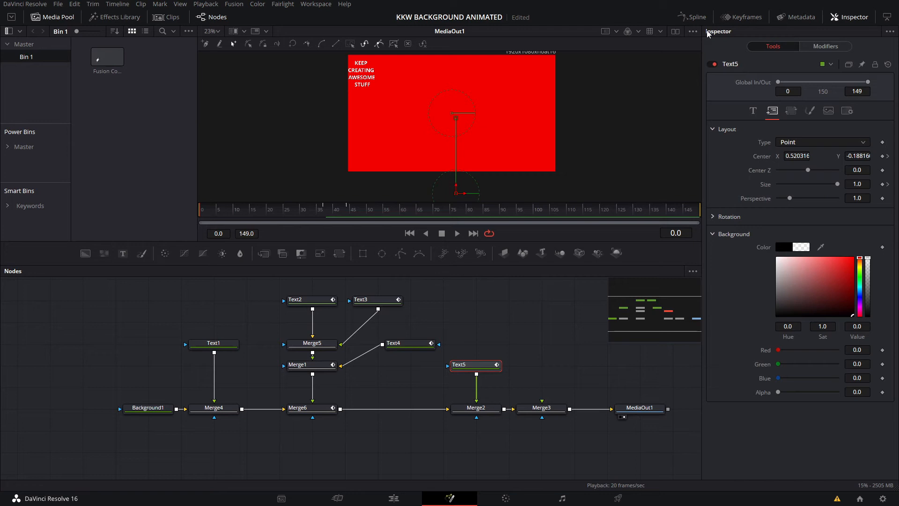
{"action": "left_click", "coordinate": [693, 17]}
{"action": "key", "text": "ctrl+a"}
{"action": "key", "text": "f"}
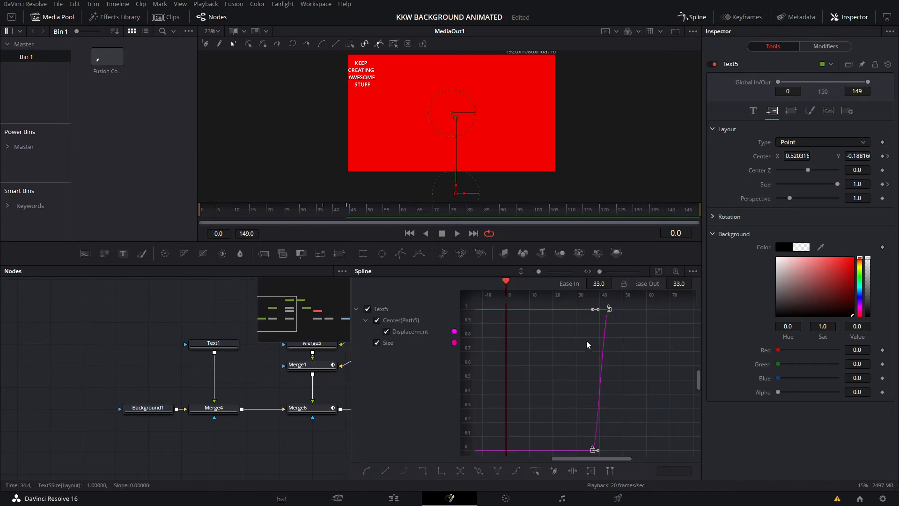
- Select all nodes and display every animation curve of Text4, Text2, Text3 and Merge1 in the Spline editor
{"action": "left_click_drag", "start_coordinate": [218, 351], "coordinate": [145, 374]}
{"action": "left_click_drag", "start_coordinate": [186, 326], "coordinate": [123, 315]}
{"action": "key", "text": "ctrl+a"}
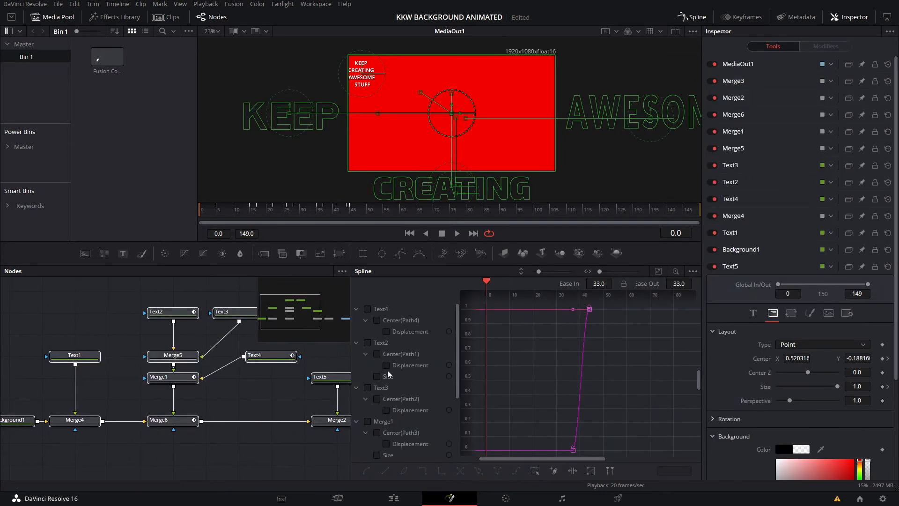
{"action": "left_click", "coordinate": [367, 309]}
{"action": "left_click", "coordinate": [368, 343]}
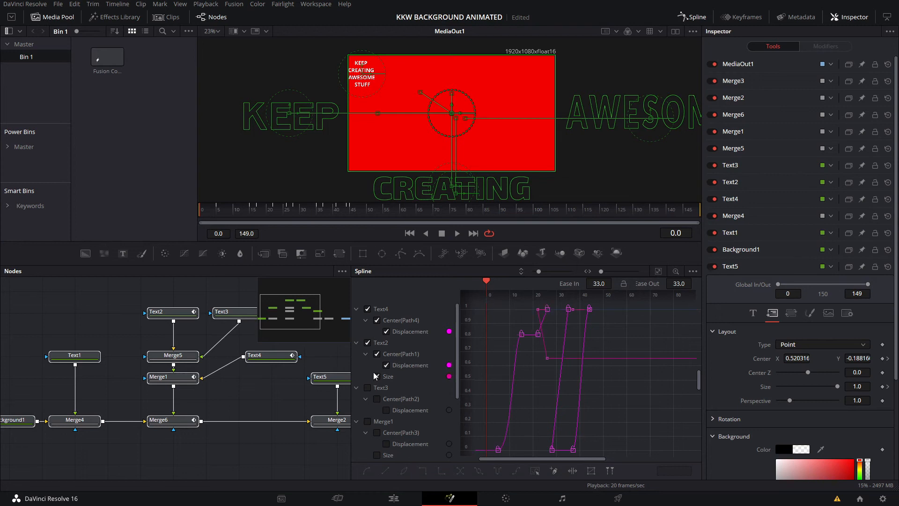
{"action": "left_click", "coordinate": [368, 388]}
{"action": "scroll", "coordinate": [380, 391], "scroll_direction": "down", "scroll_amount": 3}
{"action": "left_click", "coordinate": [377, 366]}
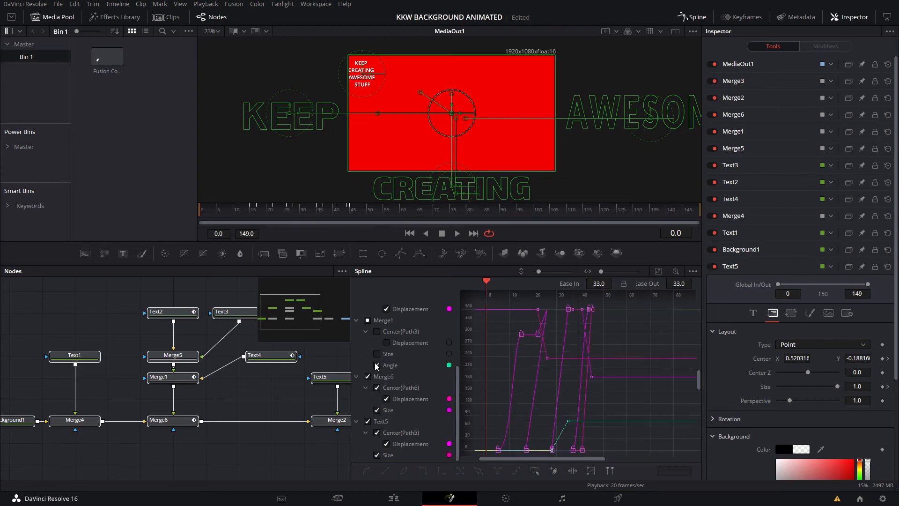
{"action": "left_click", "coordinate": [377, 331]}
{"action": "left_click", "coordinate": [377, 354]}
{"action": "scroll", "coordinate": [402, 395], "scroll_direction": "up", "scroll_amount": 3}
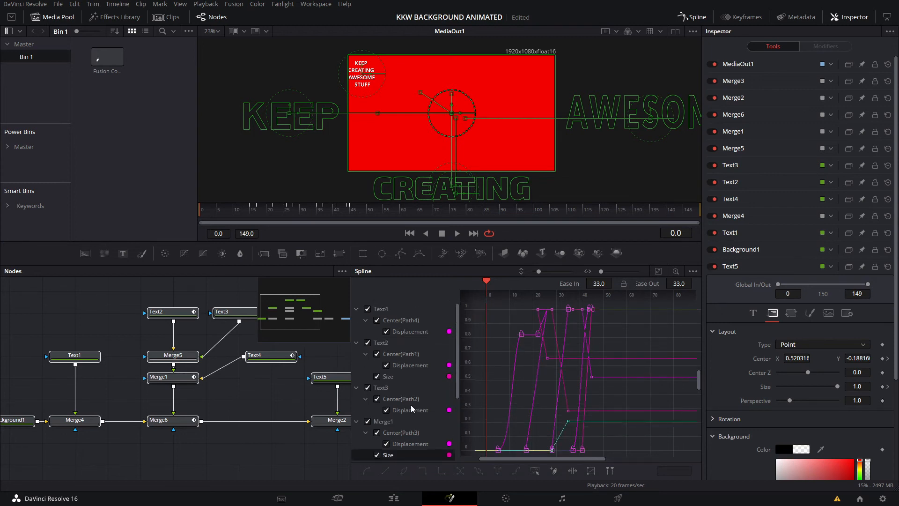
- Smooth all the keyframes in the displayed curves and preview the animation up to frame 49
{"action": "left_click_drag", "start_coordinate": [532, 340], "coordinate": [509, 366]}
{"action": "left_click", "coordinate": [611, 336]}
{"action": "mouse_move", "coordinate": [609, 374]}
{"action": "left_mouse_down"}
{"action": "mouse_move", "coordinate": [613, 343]}
{"action": "mouse_move", "coordinate": [608, 374]}
{"action": "left_mouse_up"}
{"action": "key", "text": "ctrl+a"}
{"action": "key", "text": "s"}
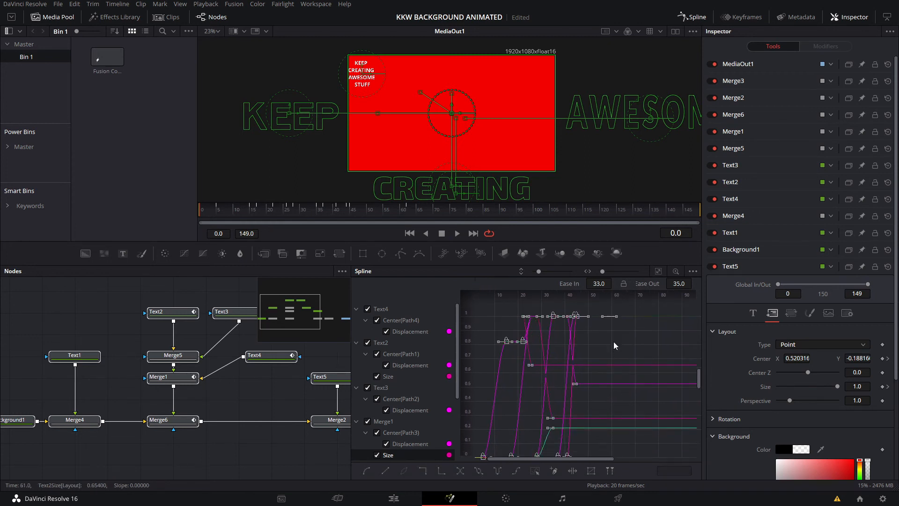
{"action": "key", "text": "space"}
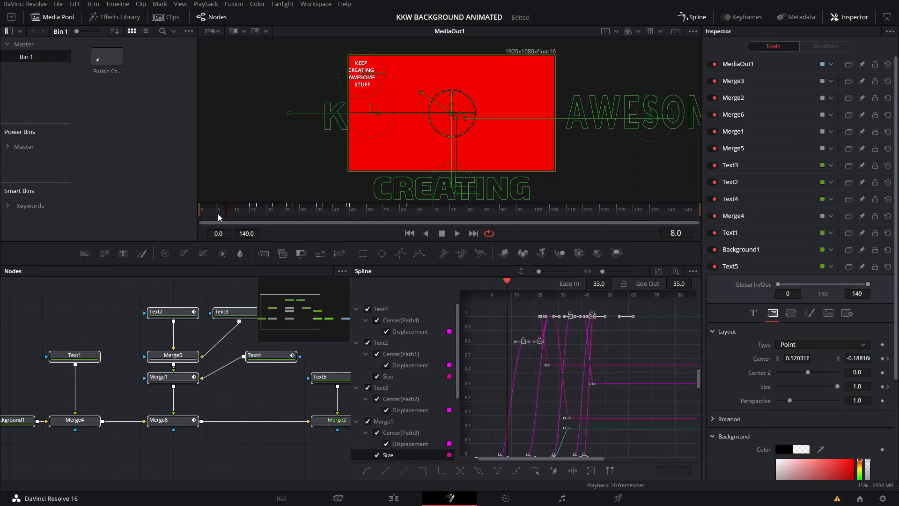
{"action": "left_click", "coordinate": [239, 397]}
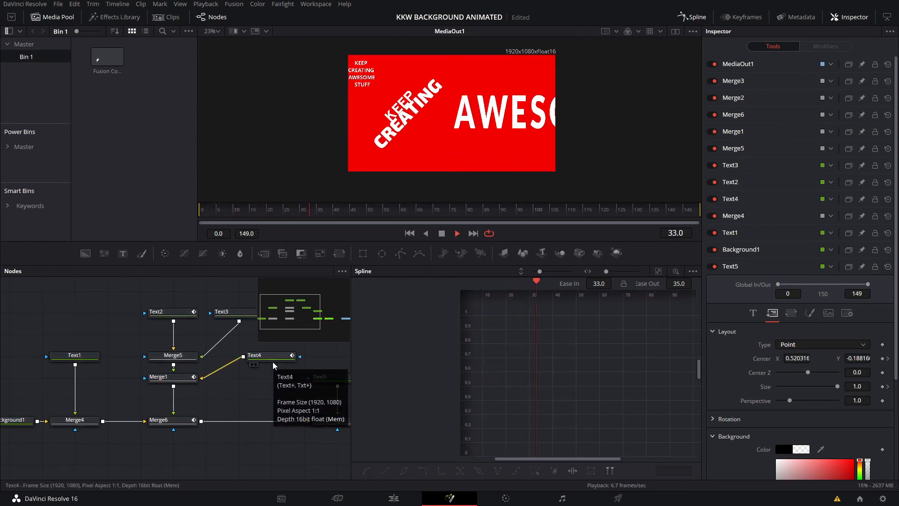
{"action": "key", "text": "space"}
{"action": "left_click_drag", "start_coordinate": [274, 222], "coordinate": [366, 218]}
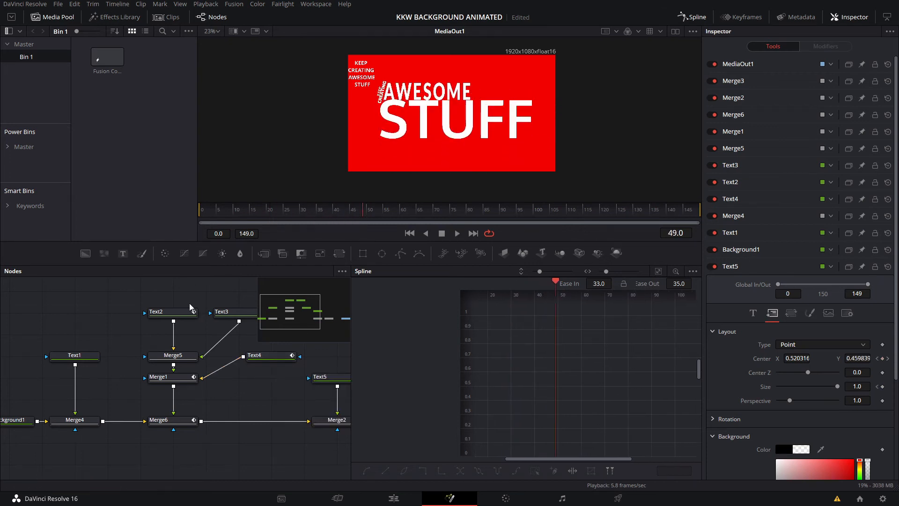
- Enable motion blur on the STUFF text node and lower its shutter angle
{"action": "left_click_drag", "start_coordinate": [243, 391], "coordinate": [224, 393]}
{"action": "left_click", "coordinate": [319, 379]}
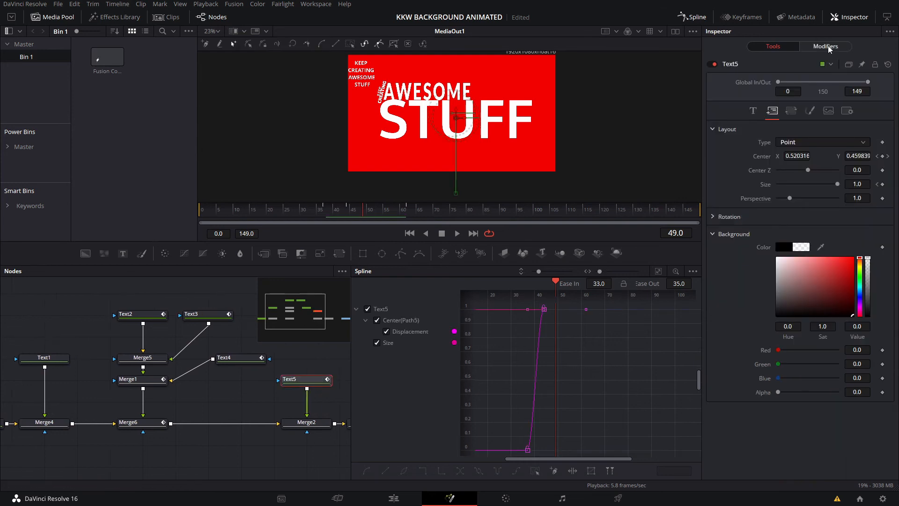
{"action": "left_click", "coordinate": [848, 112]}
{"action": "left_click", "coordinate": [801, 175]}
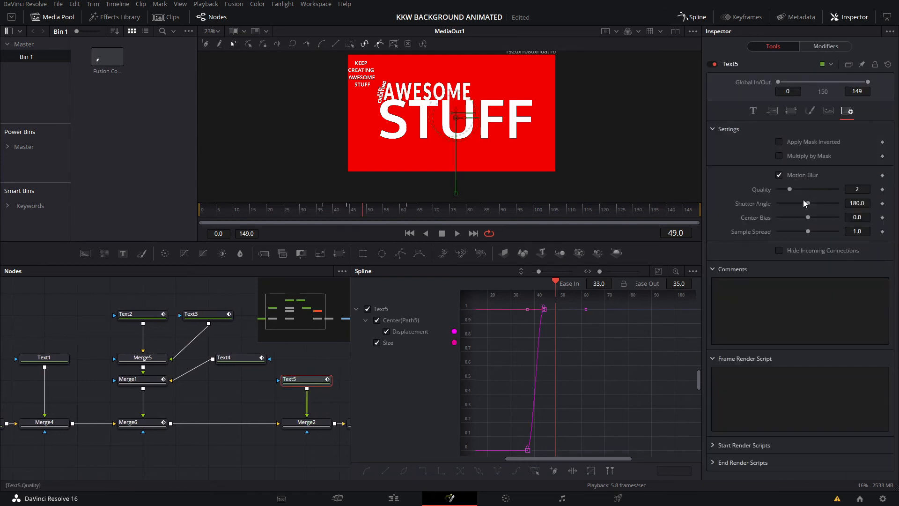
{"action": "left_click", "coordinate": [790, 203]}
- Enable motion blur on Merge6 with a shutter angle of 80
{"action": "left_click", "coordinate": [146, 424]}
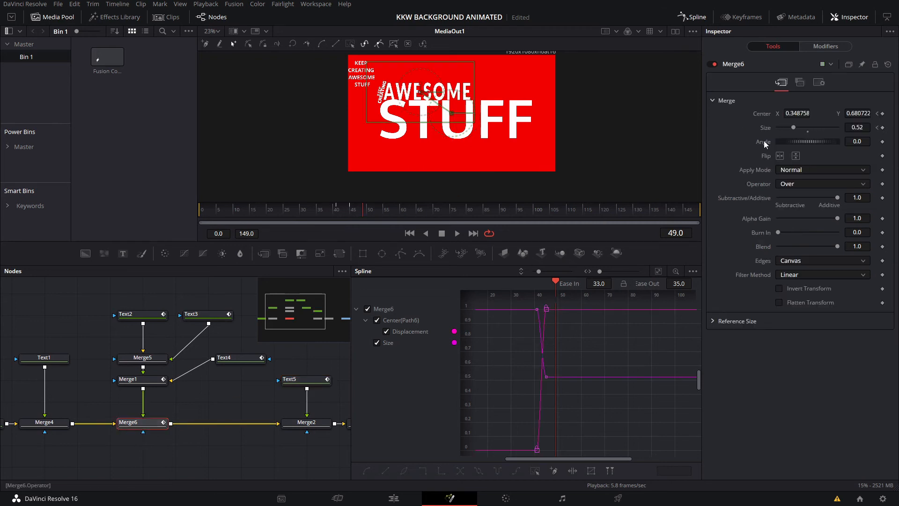
{"action": "left_click", "coordinate": [821, 84]}
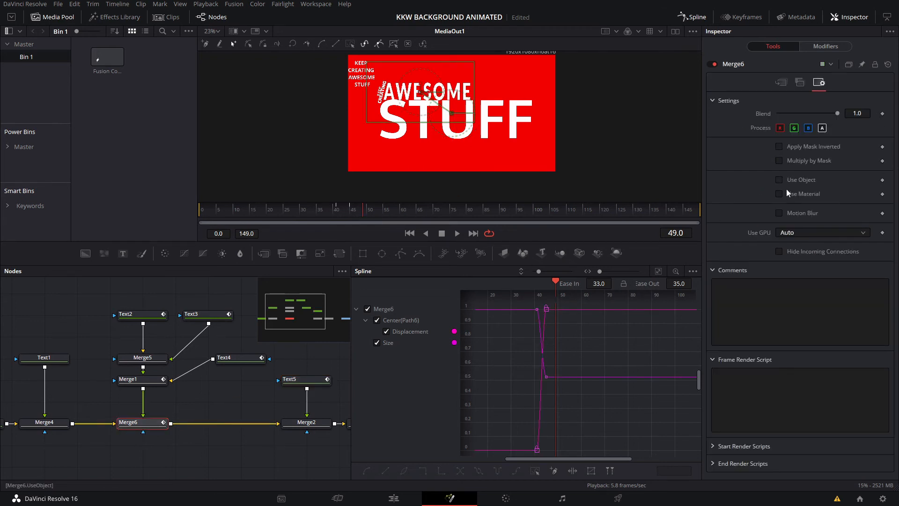
{"action": "left_click", "coordinate": [780, 213]}
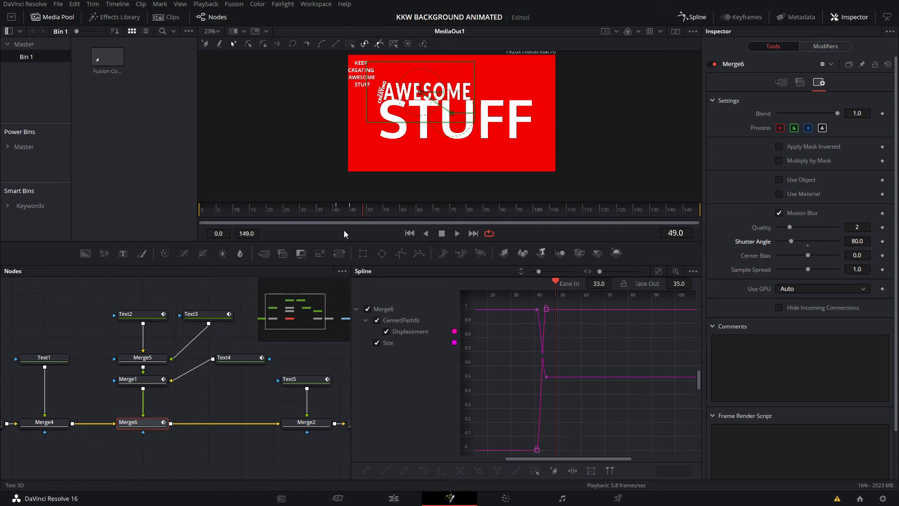
- Enable motion blur on Merge1 and reduce its shutter angle
{"action": "left_click", "coordinate": [137, 380]}
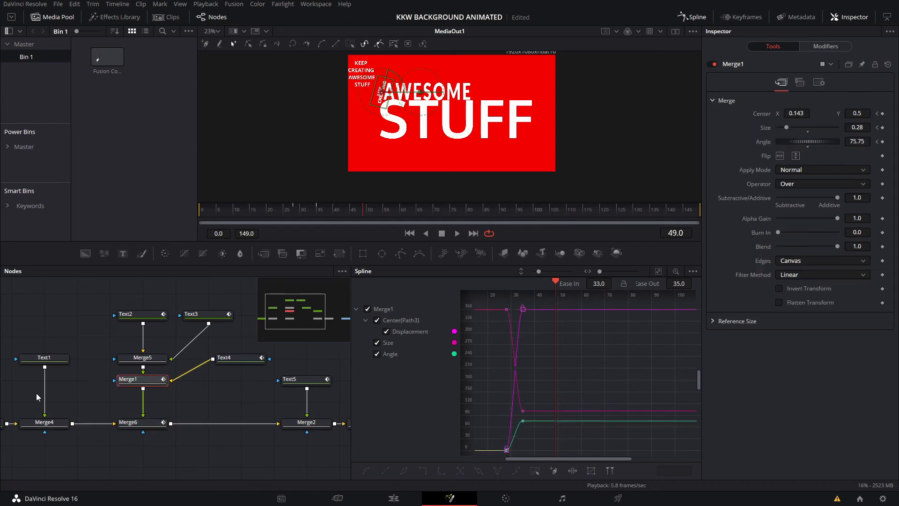
{"action": "left_click", "coordinate": [146, 359]}
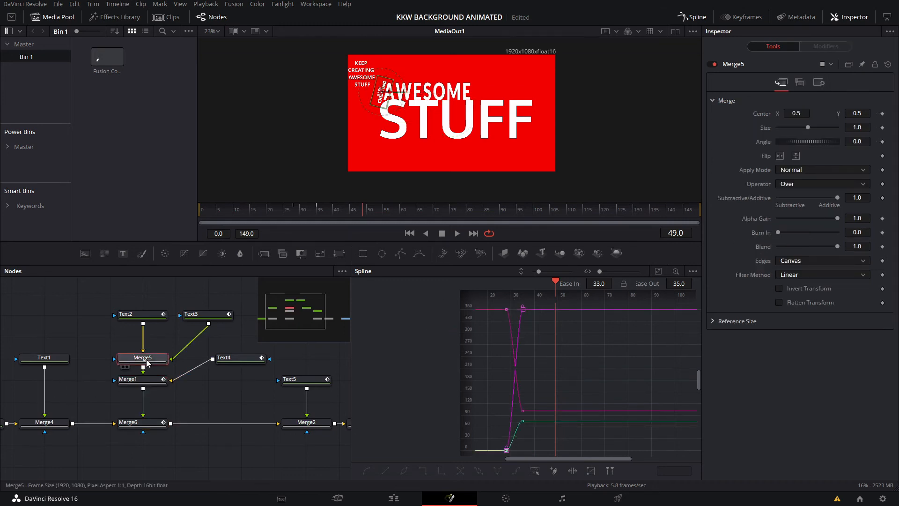
{"action": "left_click", "coordinate": [148, 383]}
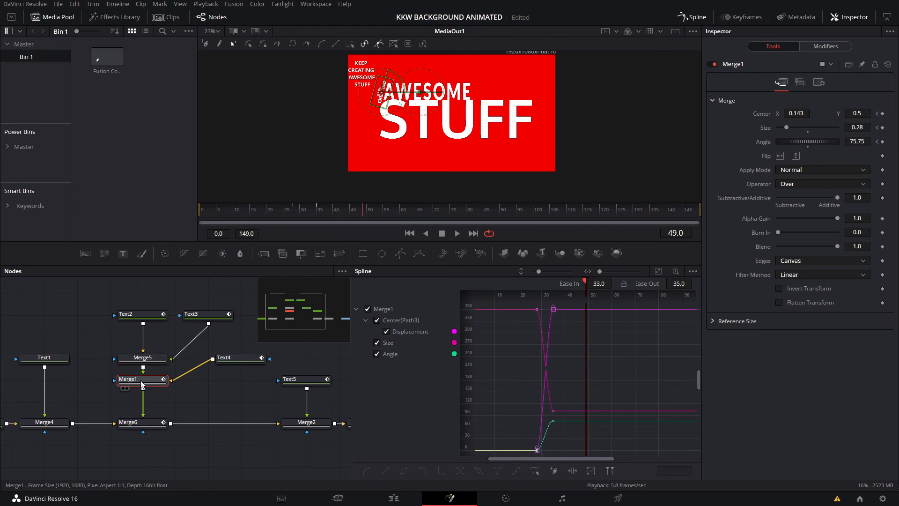
{"action": "left_click", "coordinate": [820, 83]}
{"action": "left_click", "coordinate": [802, 213]}
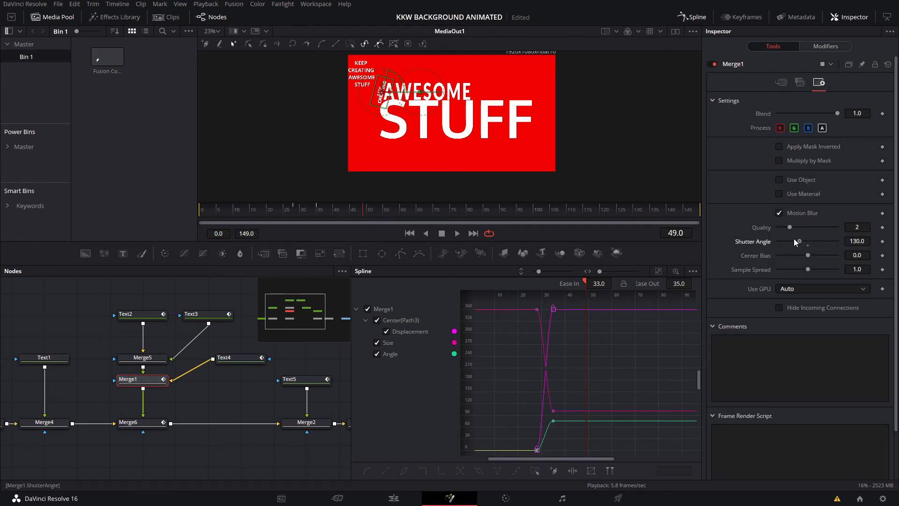
- Enable motion blur on Text4, Text3 and Text2, with Text2's shutter angle at 80, and preview the animation
{"action": "left_click", "coordinate": [225, 358]}
{"action": "left_click", "coordinate": [848, 110]}
{"action": "left_click", "coordinate": [205, 323]}
{"action": "left_click", "coordinate": [139, 322]}
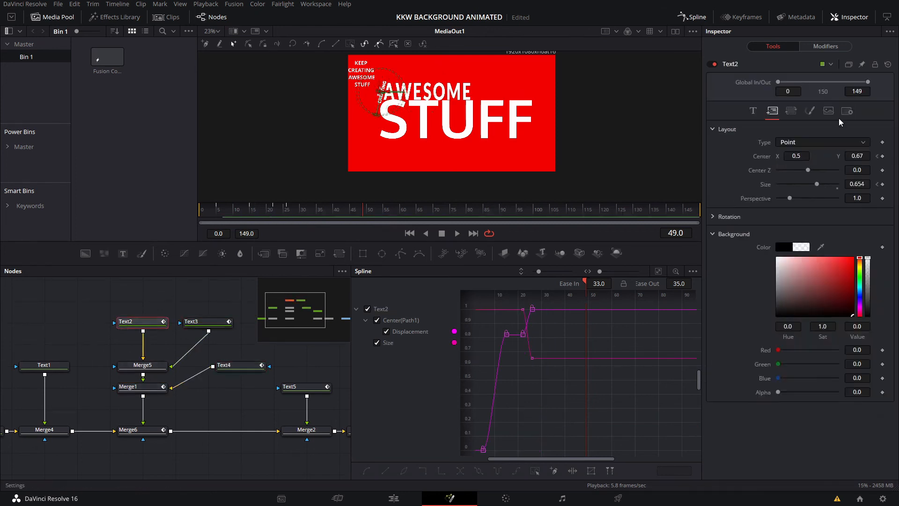
{"action": "left_click", "coordinate": [847, 110]}
{"action": "left_click", "coordinate": [779, 175]}
{"action": "left_click", "coordinate": [209, 210]}
{"action": "key", "text": "space"}
{"action": "left_click", "coordinate": [217, 299]}
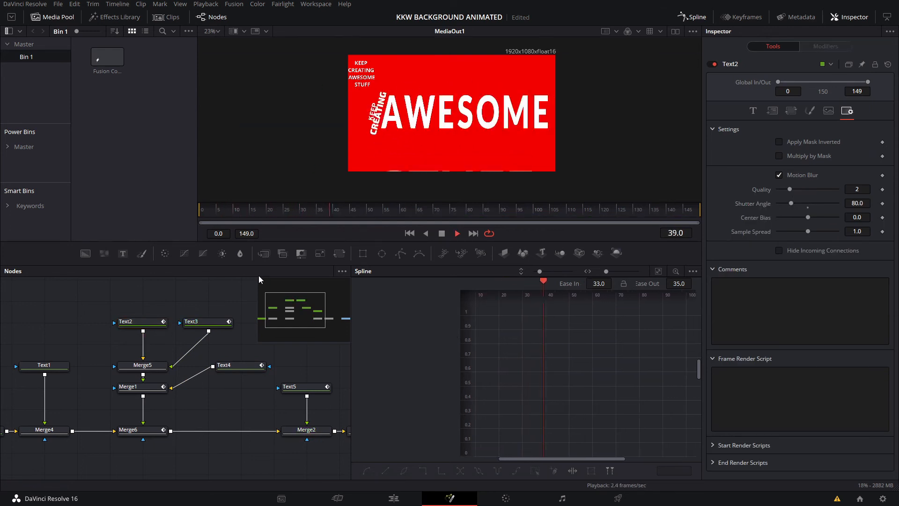
{"action": "left_click", "coordinate": [195, 215]}
{"action": "key", "text": "space"}
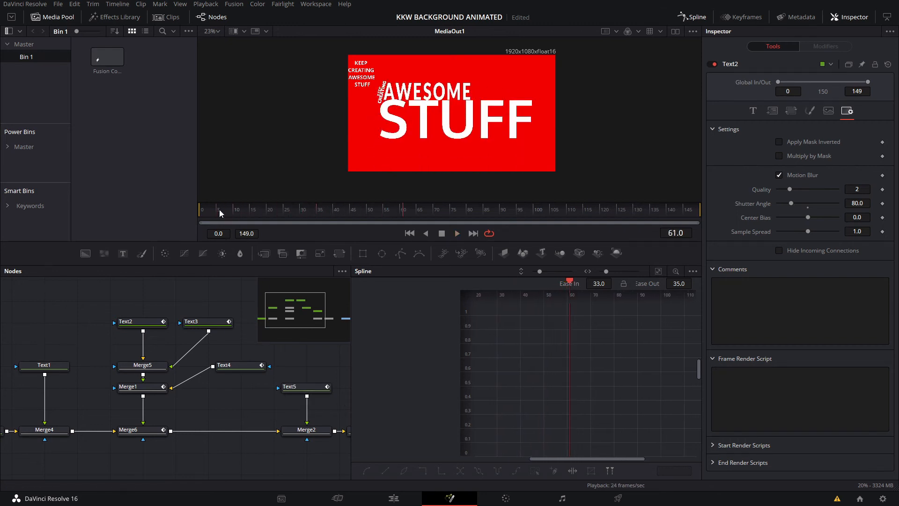
- Delete the Text1 node that holds the small four-line reference text
{"action": "left_click", "coordinate": [44, 365]}
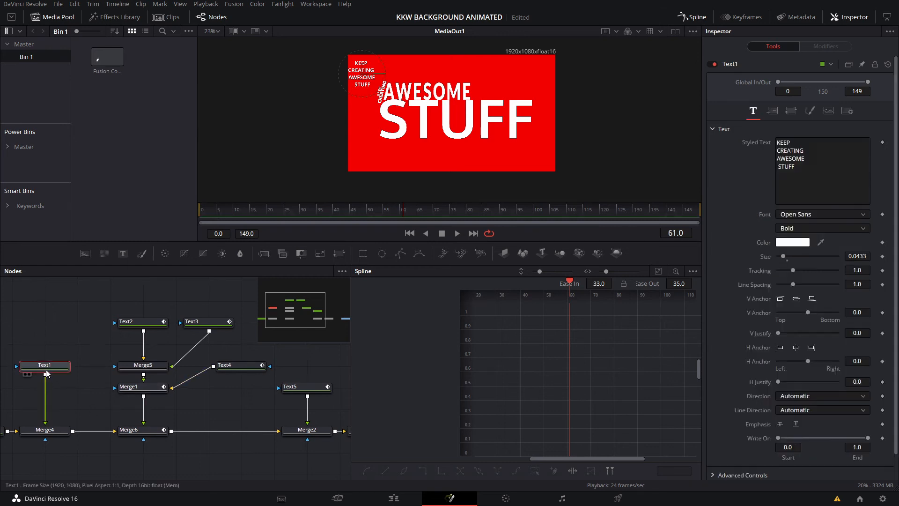
{"action": "key", "text": "Delete"}
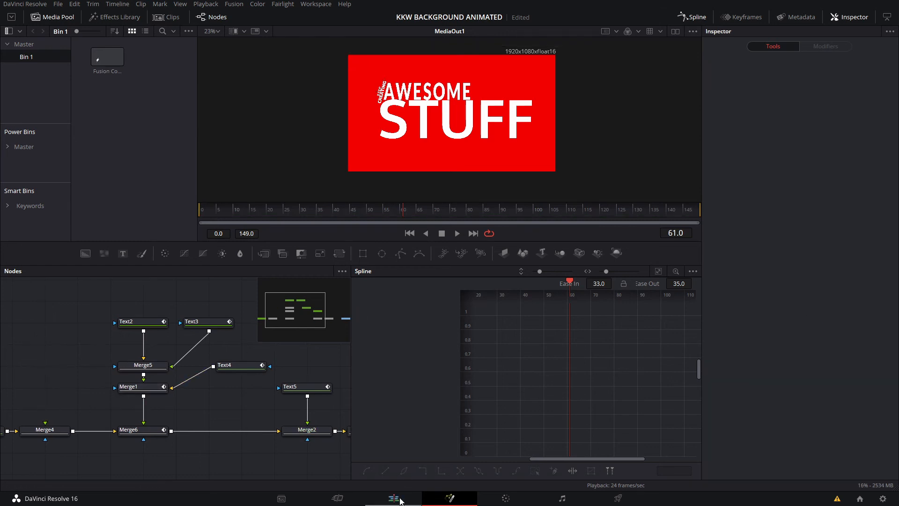